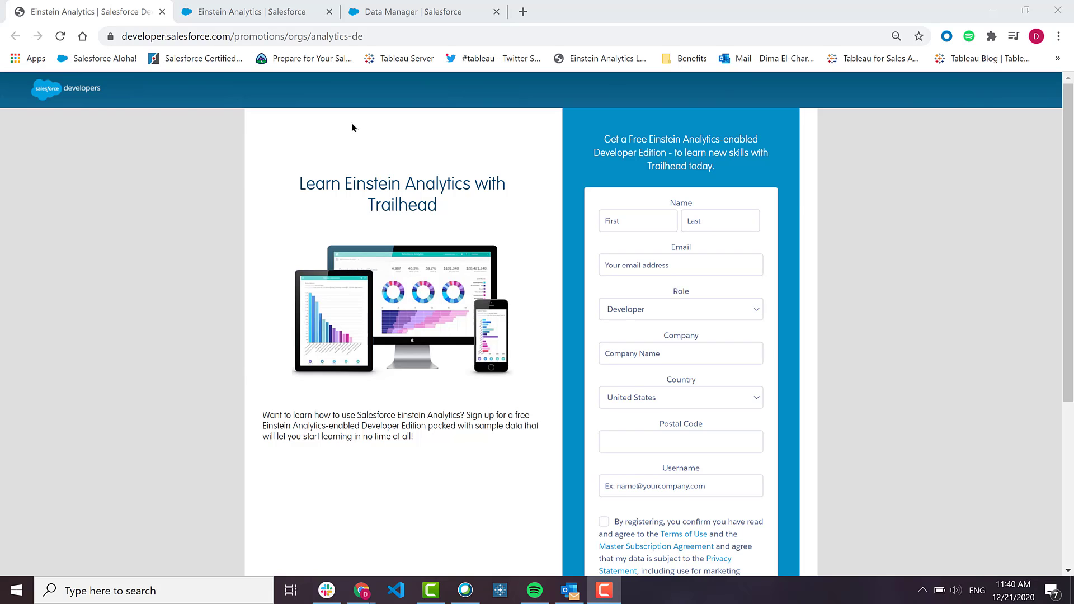
# Open the Opportunities dataset of First App 1 from the Einstein Analytics home page for exploration in a new lens.
pyautogui.click(287, 7)
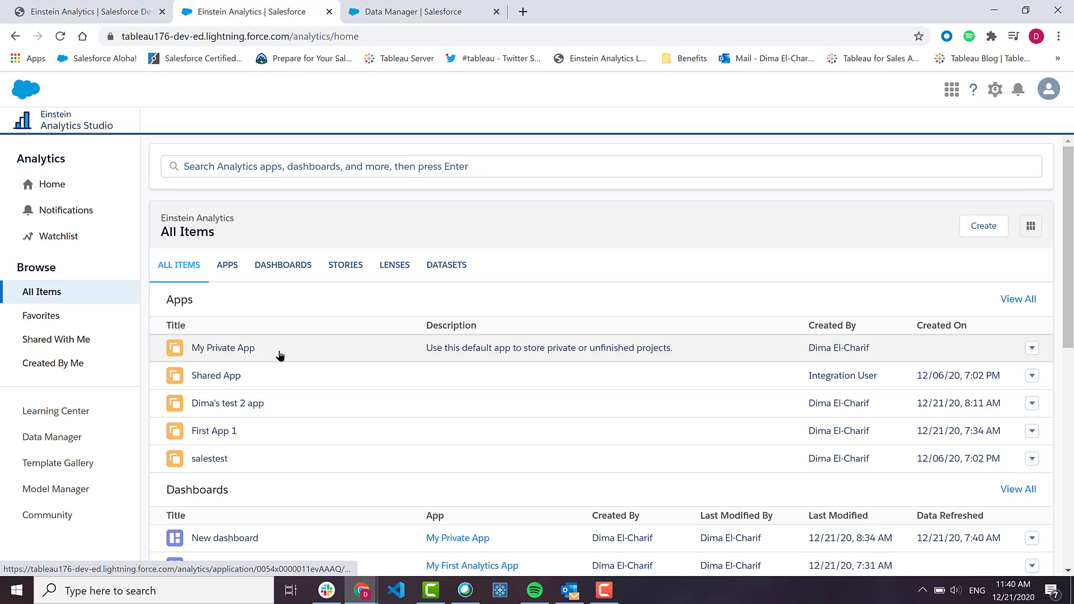
pyautogui.scroll(-3, 280, 355)
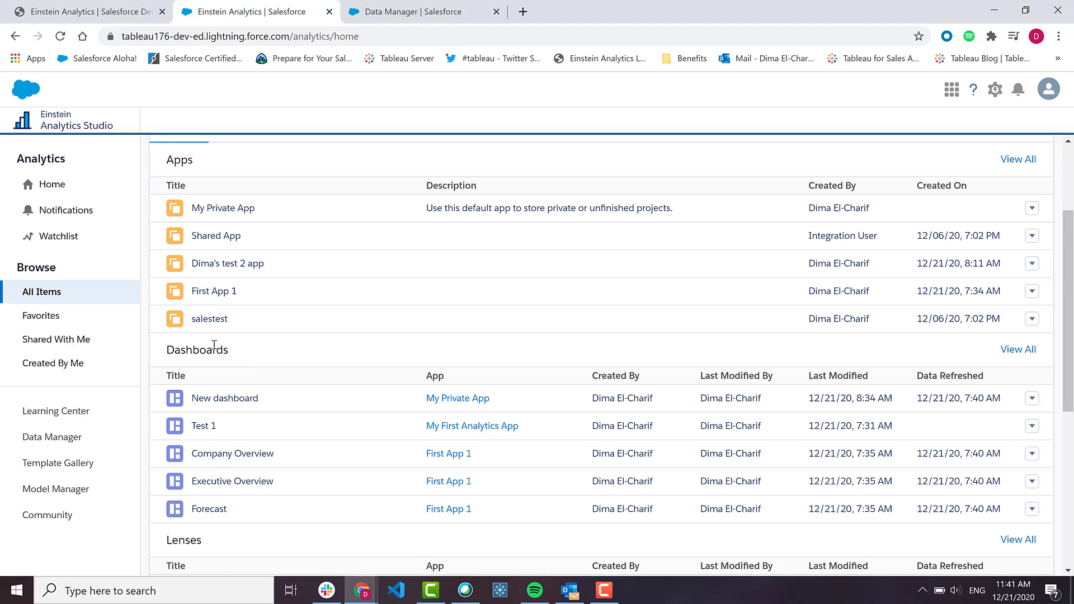
pyautogui.scroll(-3, 223, 353)
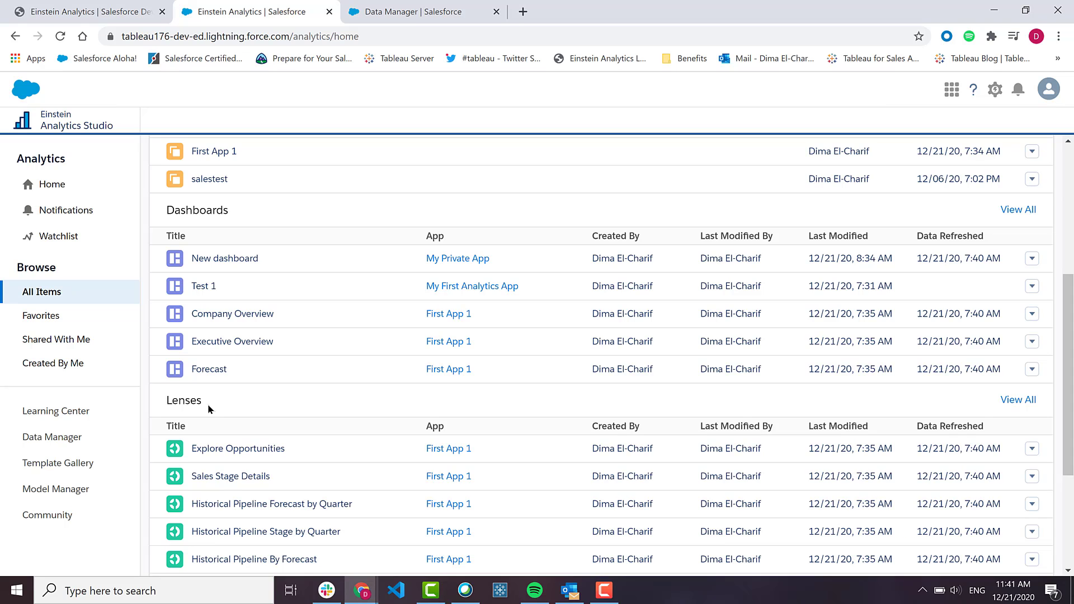
pyautogui.scroll(-4, 207, 403)
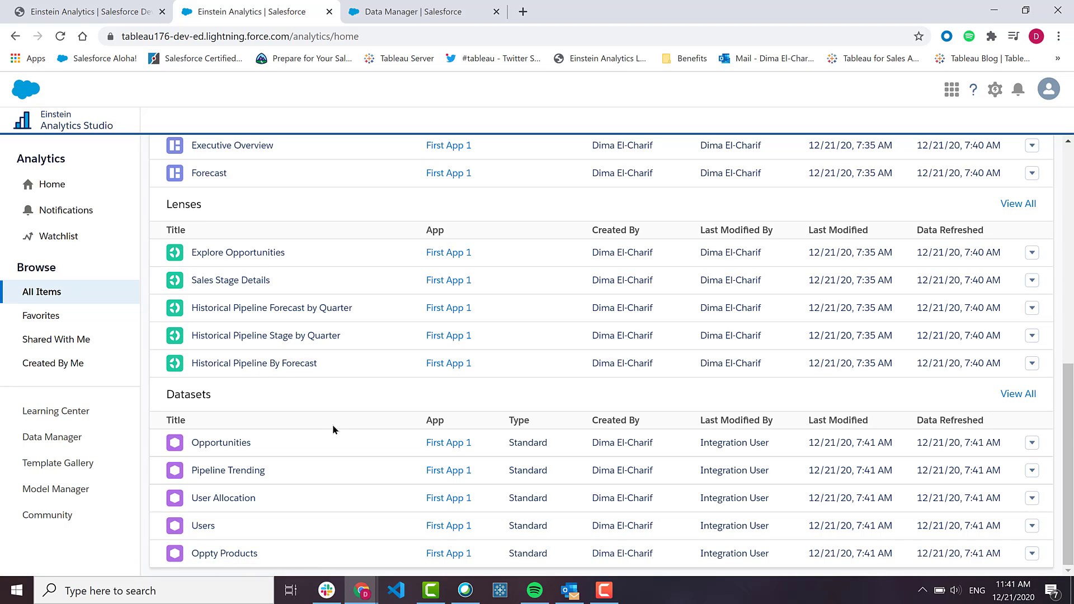
pyautogui.click(241, 444)
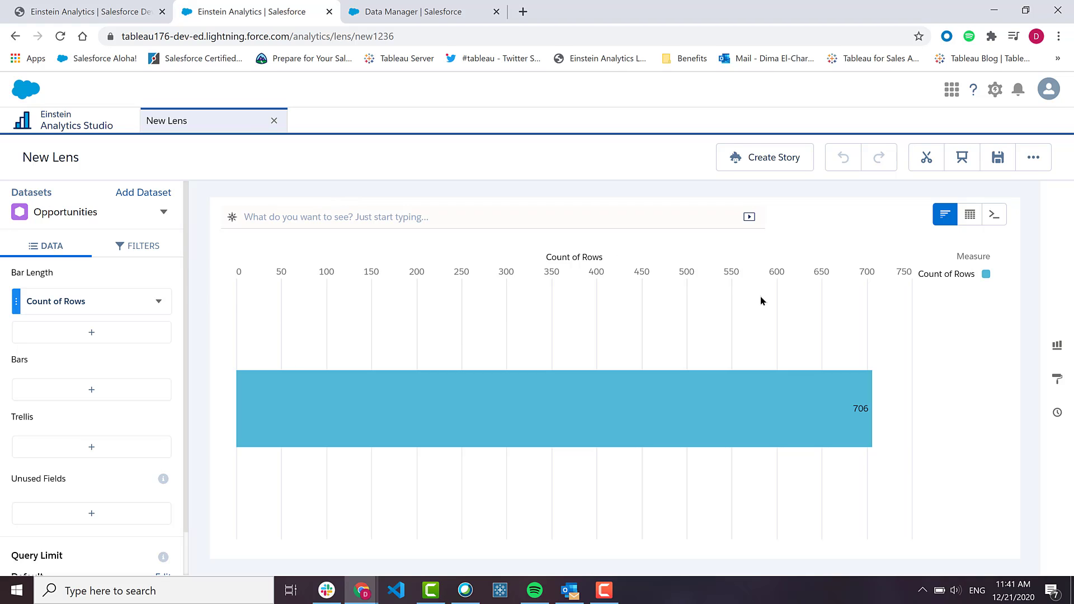
# Change the lens's bar length measure from the row count to the Sum of Amount.
pyautogui.moveTo(793, 441)
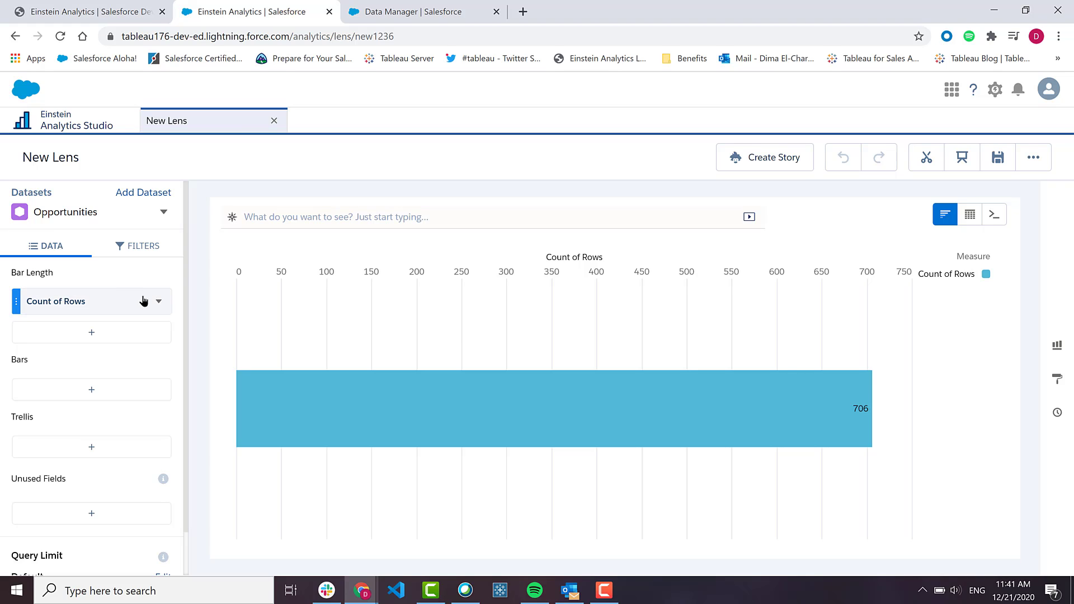
pyautogui.click(160, 302)
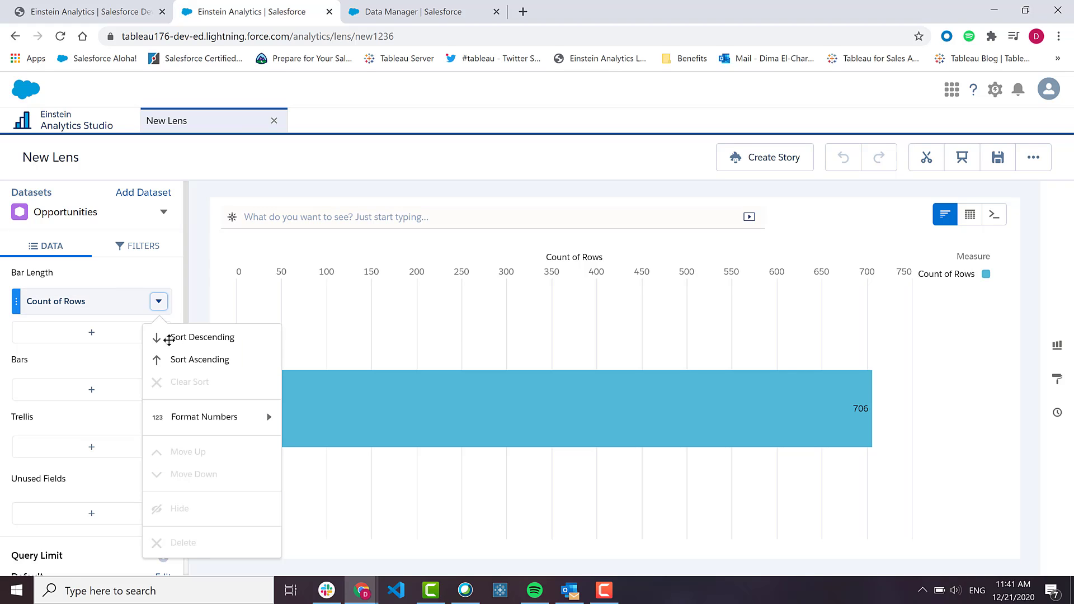
pyautogui.moveTo(161, 415)
pyautogui.click(55, 303)
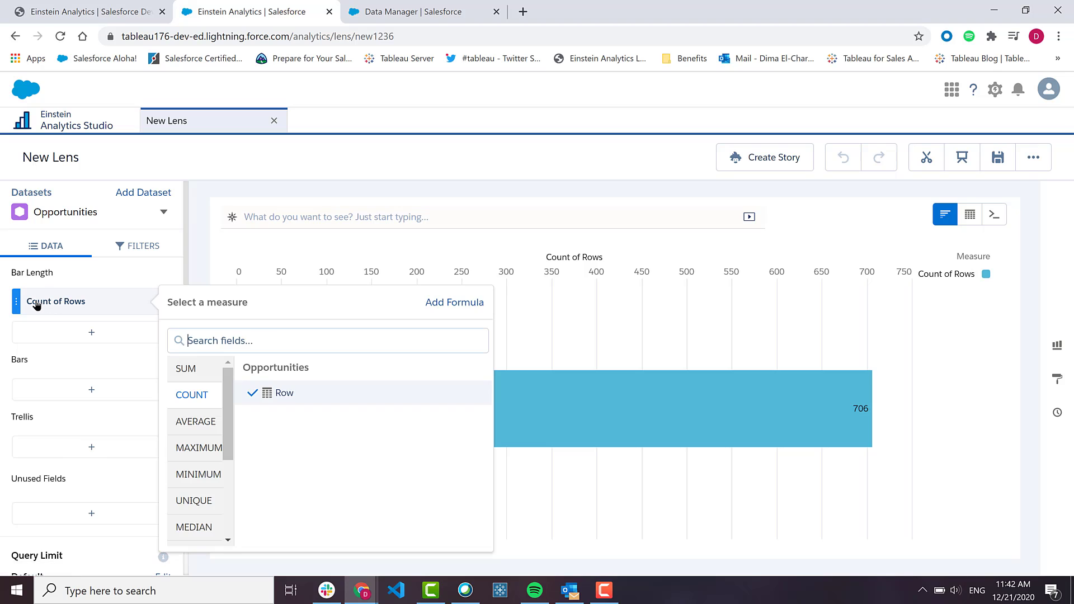
pyautogui.click(193, 380)
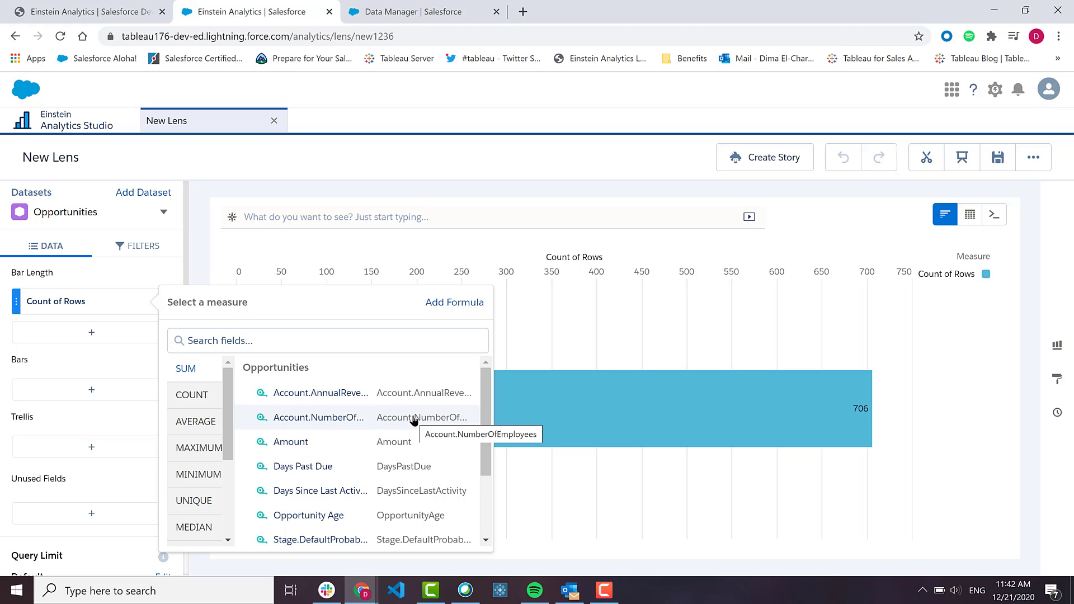
pyautogui.scroll(-2, 415, 418)
pyautogui.scroll(-1, 415, 419)
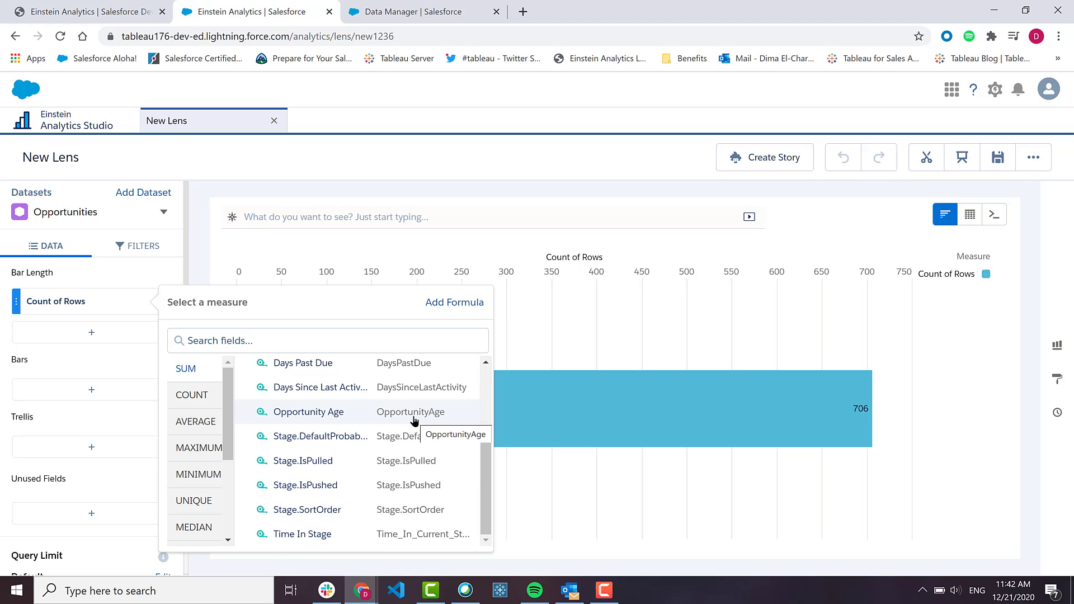
pyautogui.scroll(3, 415, 419)
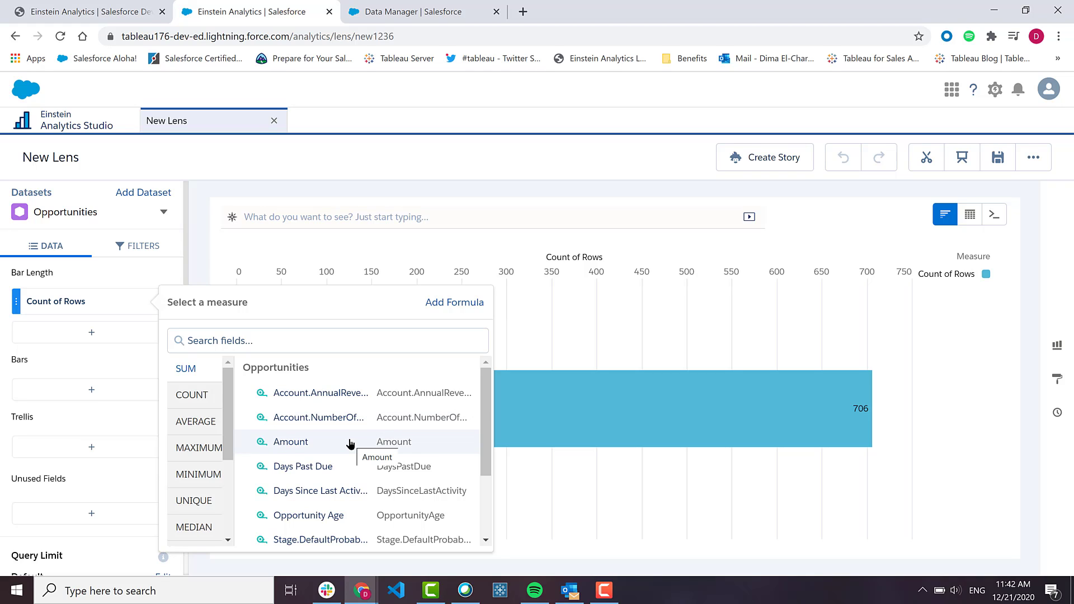
pyautogui.scroll(-4, 350, 443)
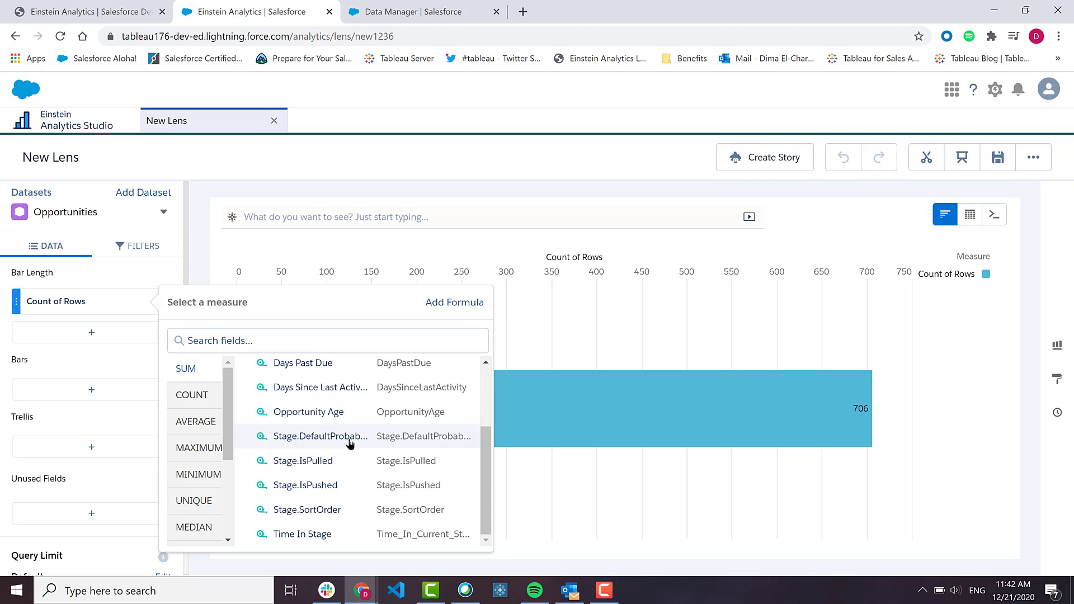
pyautogui.scroll(5, 349, 442)
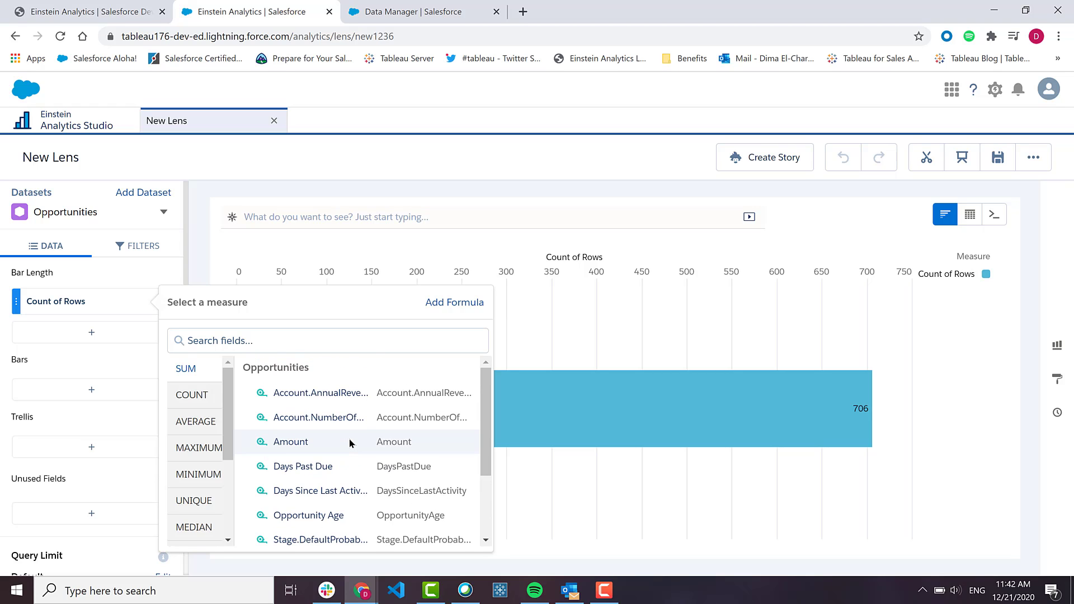
pyautogui.click(335, 440)
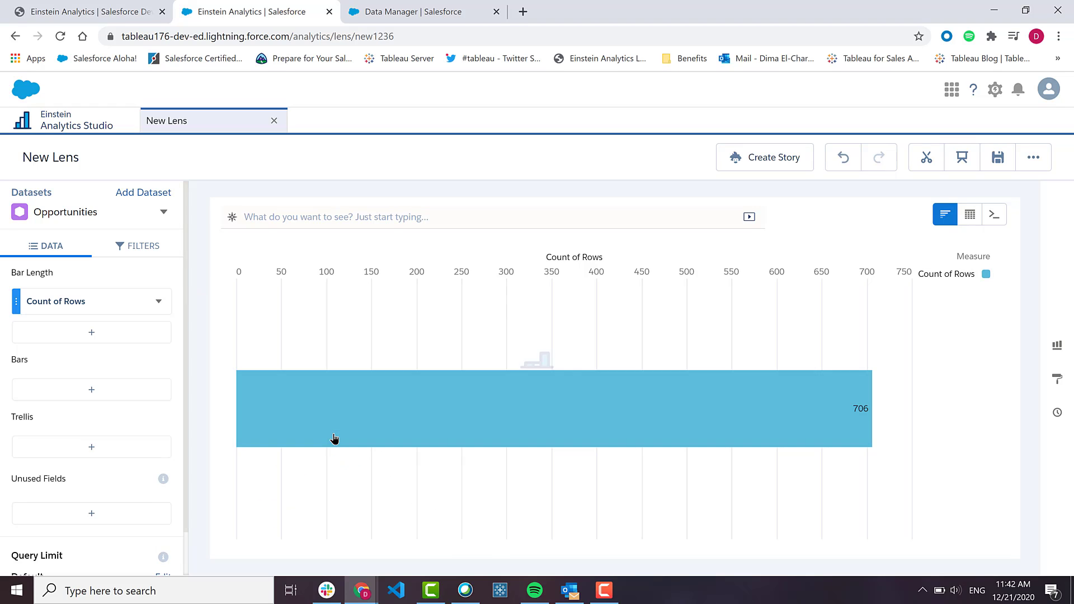
pyautogui.moveTo(703, 429)
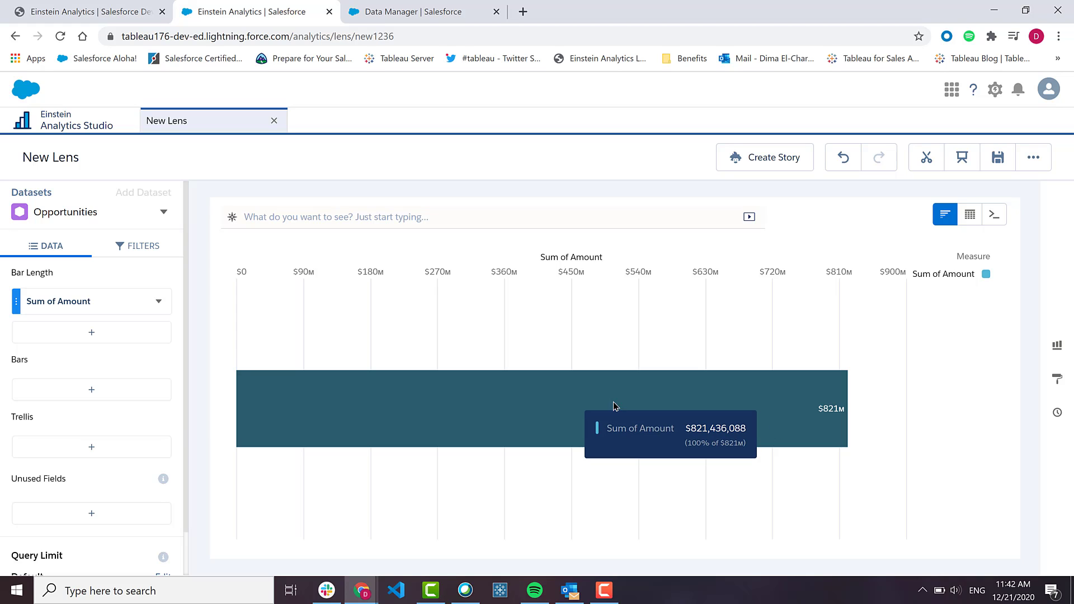
# Group the bars by Opportunity Type, finding the field by searching for "type".
pyautogui.scroll(-2, 74, 378)
pyautogui.click(48, 343)
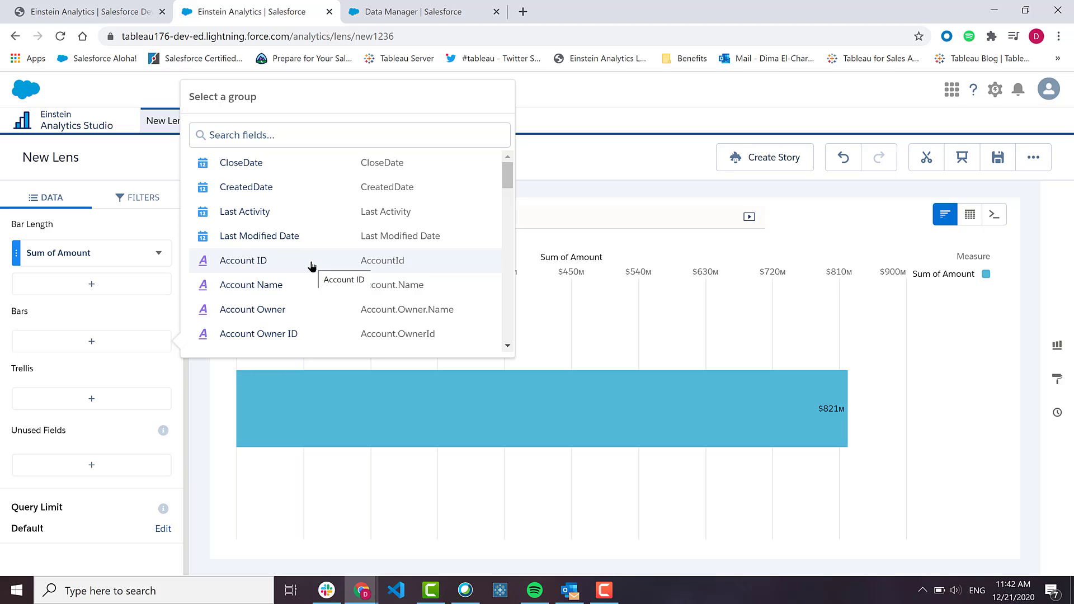
pyautogui.scroll(-1, 312, 265)
pyautogui.scroll(-3, 312, 266)
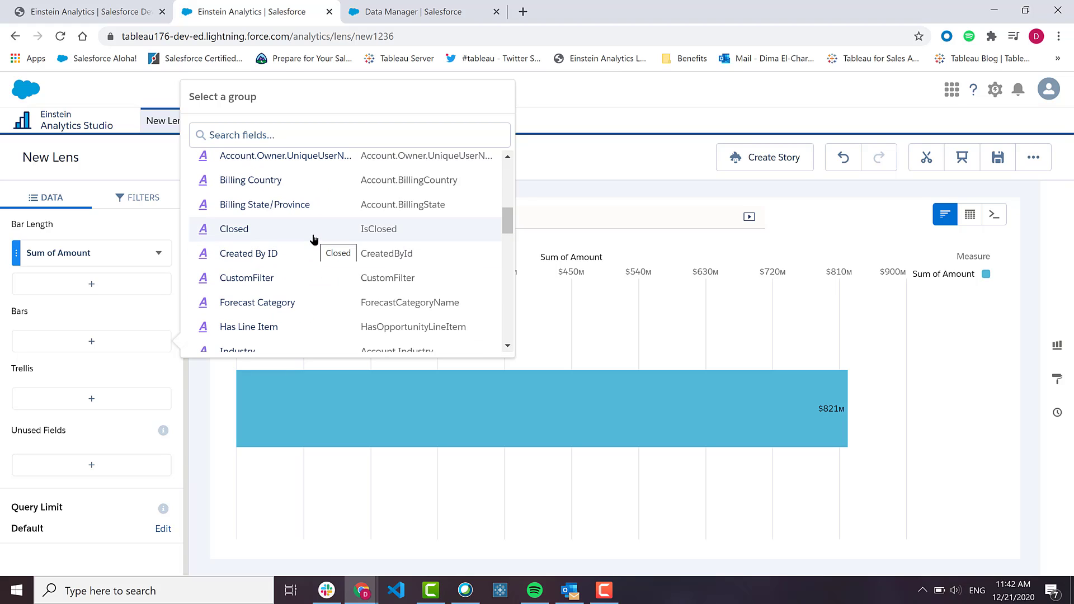
pyautogui.scroll(-1, 313, 239)
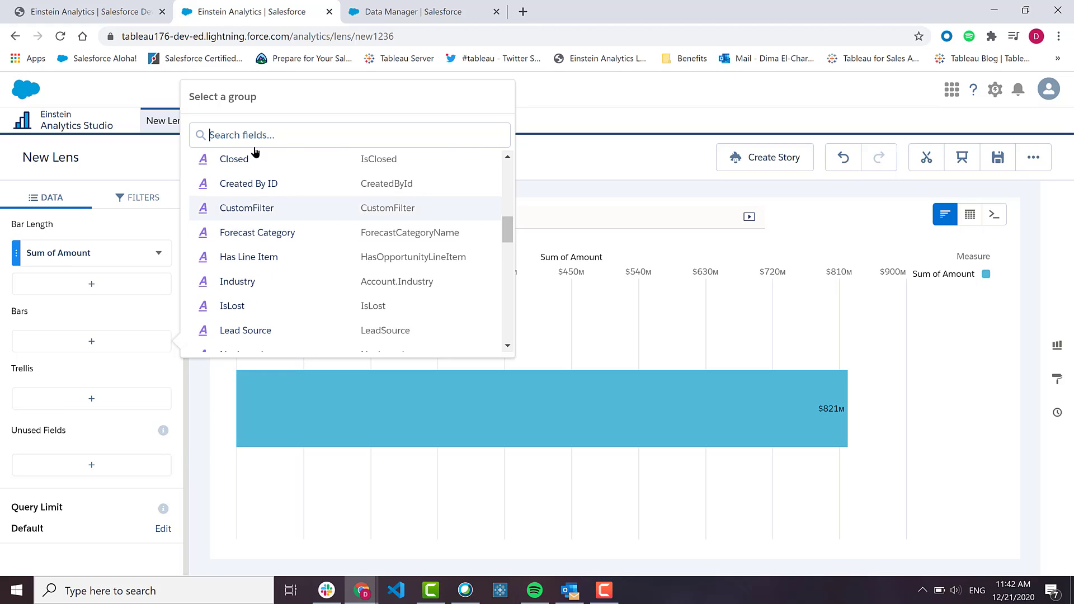
pyautogui.click(254, 144)
pyautogui.write('type')
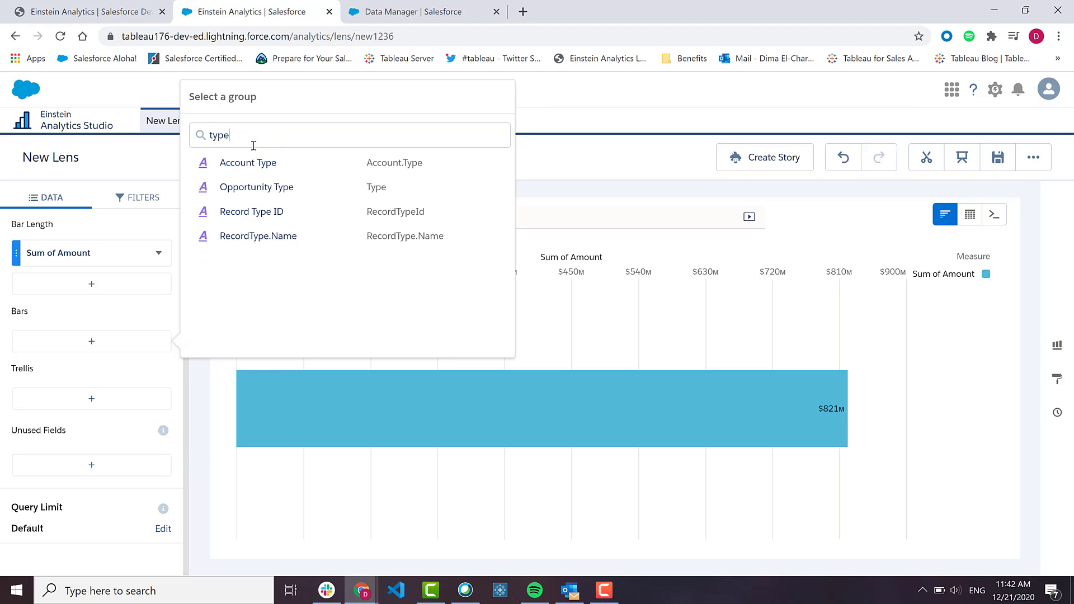
pyautogui.click(256, 186)
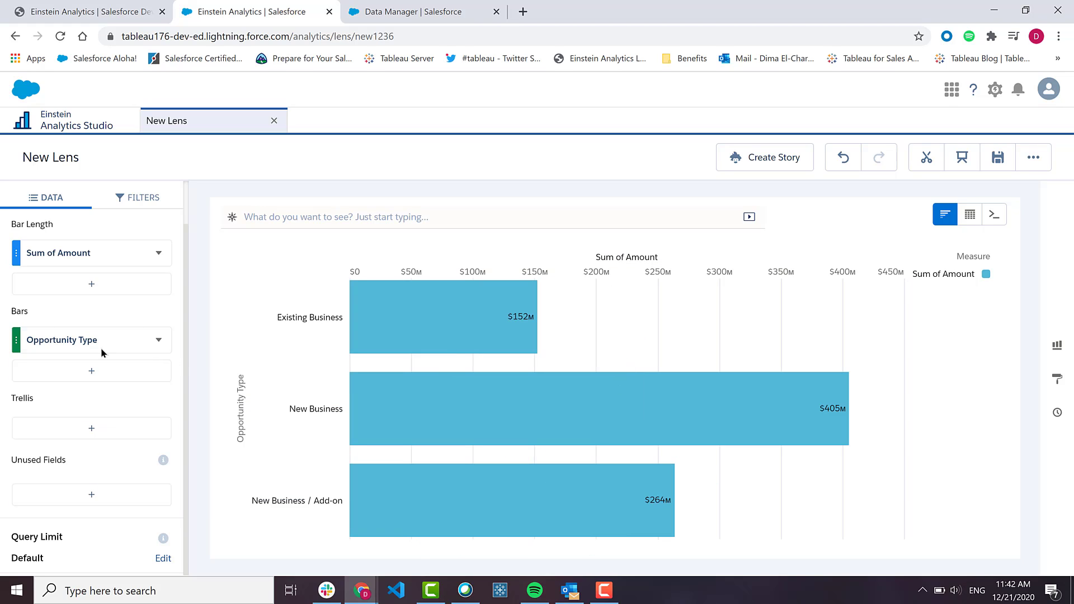
# Add a filter on the Closed field with the operator Equals and the value Open, and apply it.
pyautogui.click(143, 203)
pyautogui.click(115, 256)
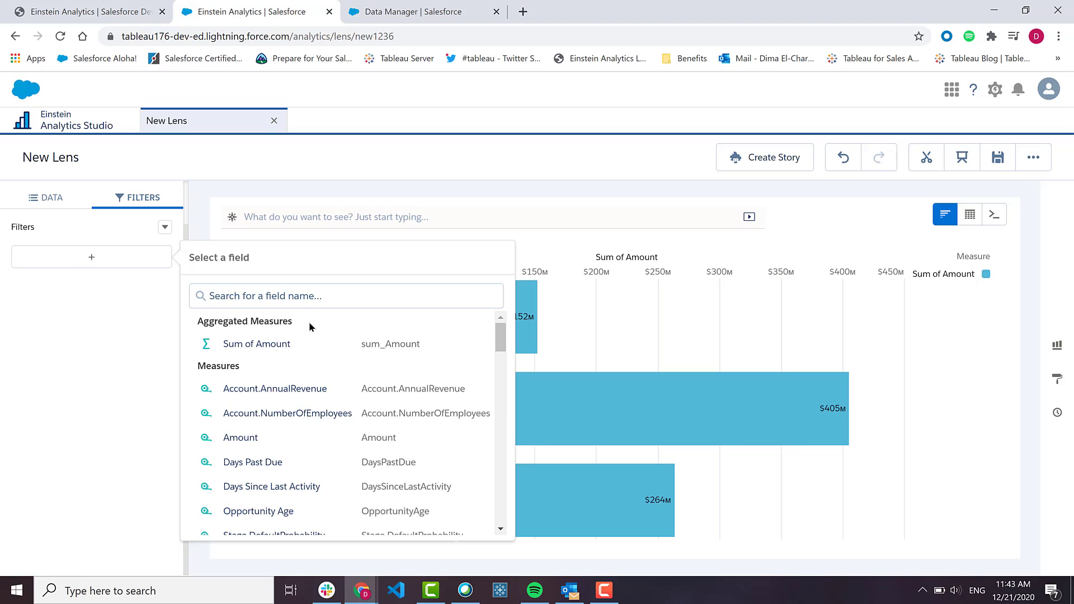
pyautogui.write('clos')
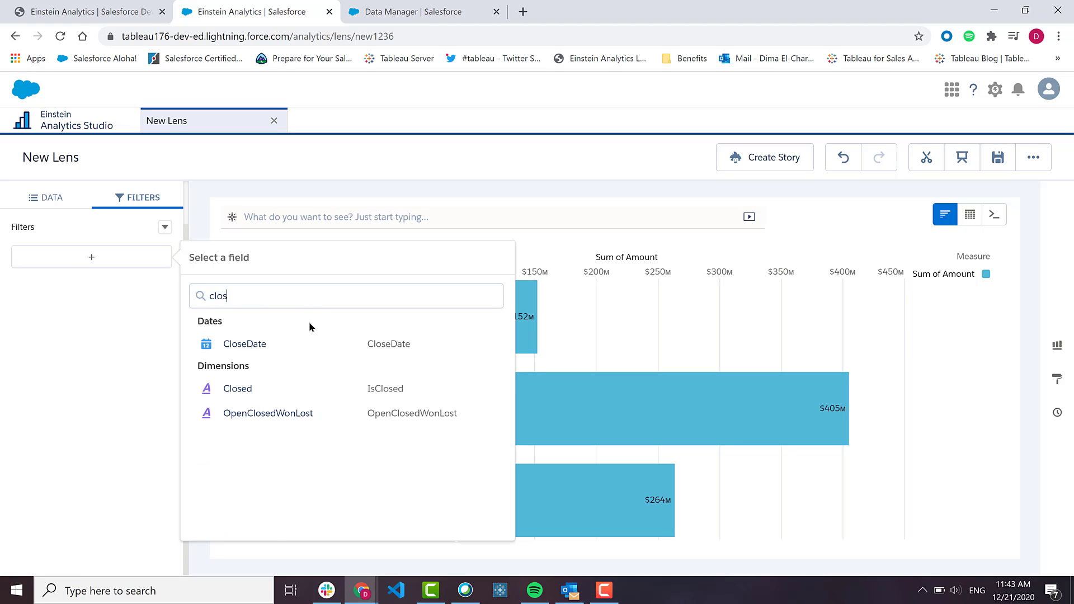
pyautogui.click(280, 389)
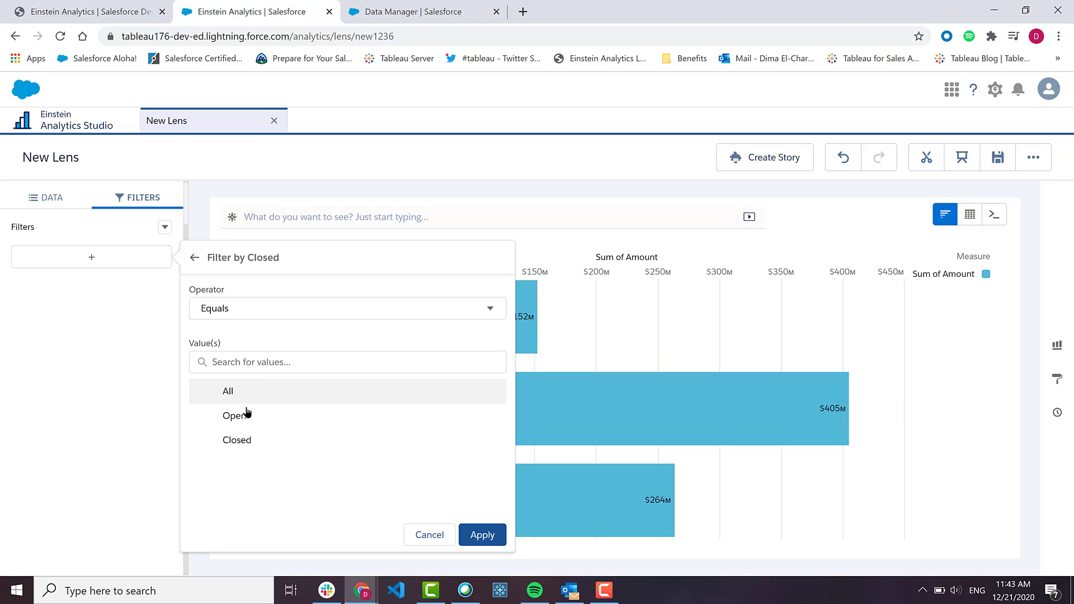
pyautogui.click(289, 423)
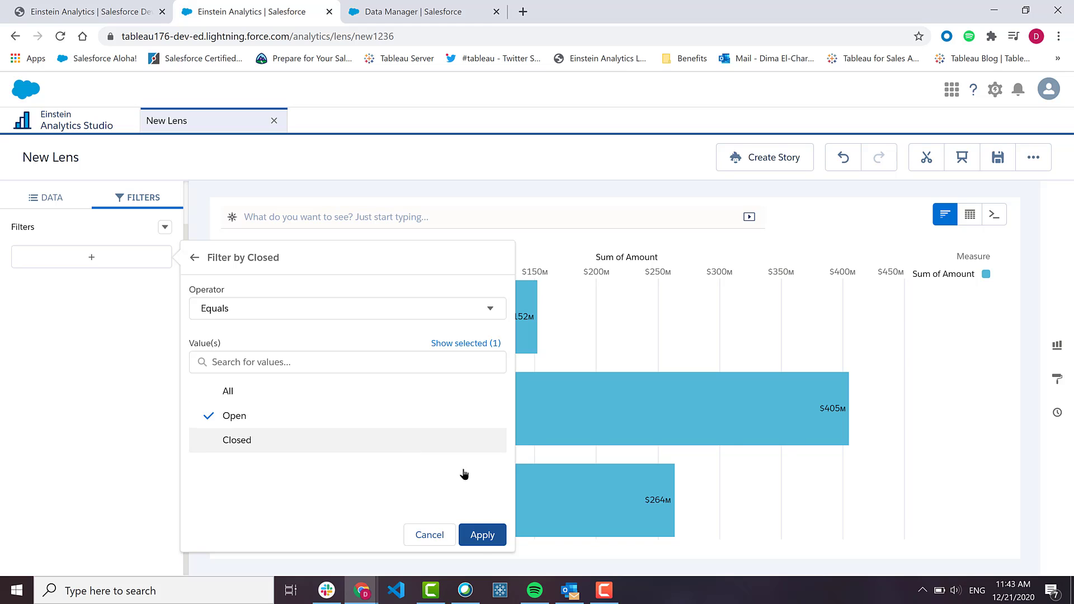
pyautogui.click(483, 536)
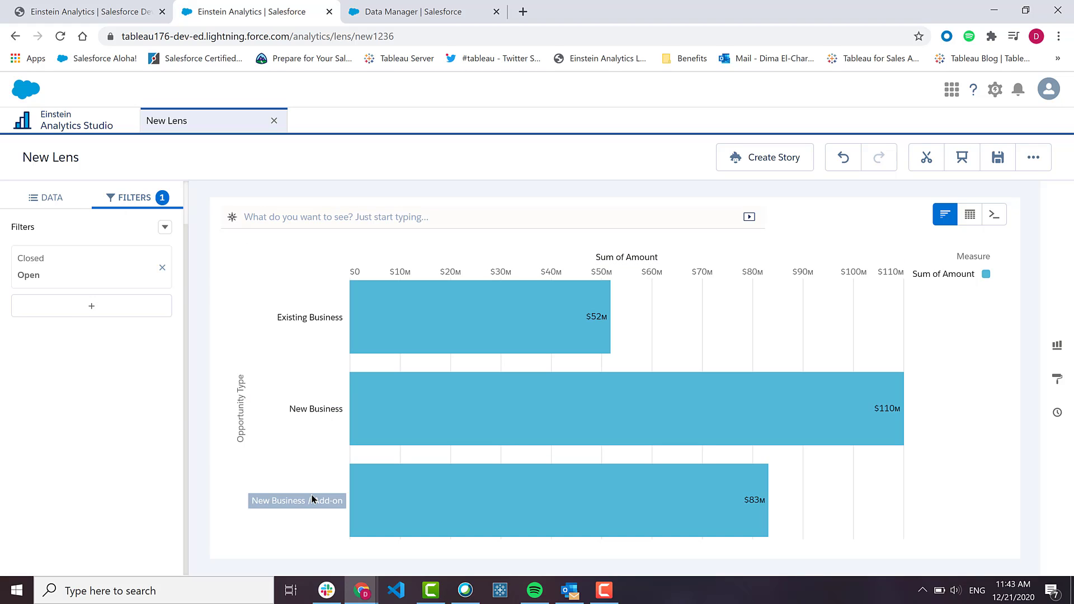
# Split the chart into a trellis by Last Activity, grouped by Year.
pyautogui.click(61, 192)
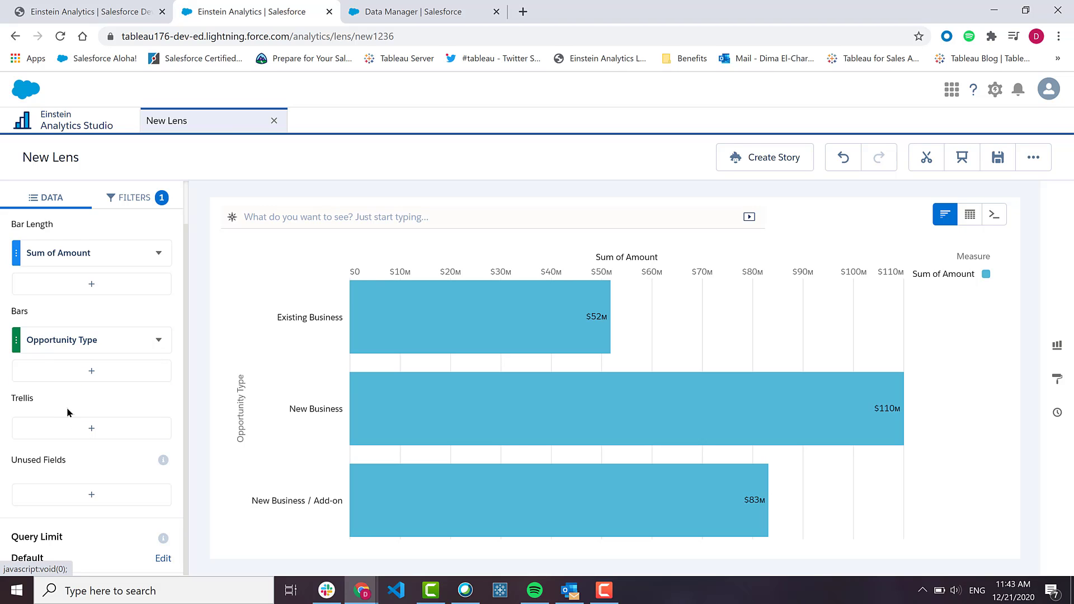
pyautogui.click(83, 436)
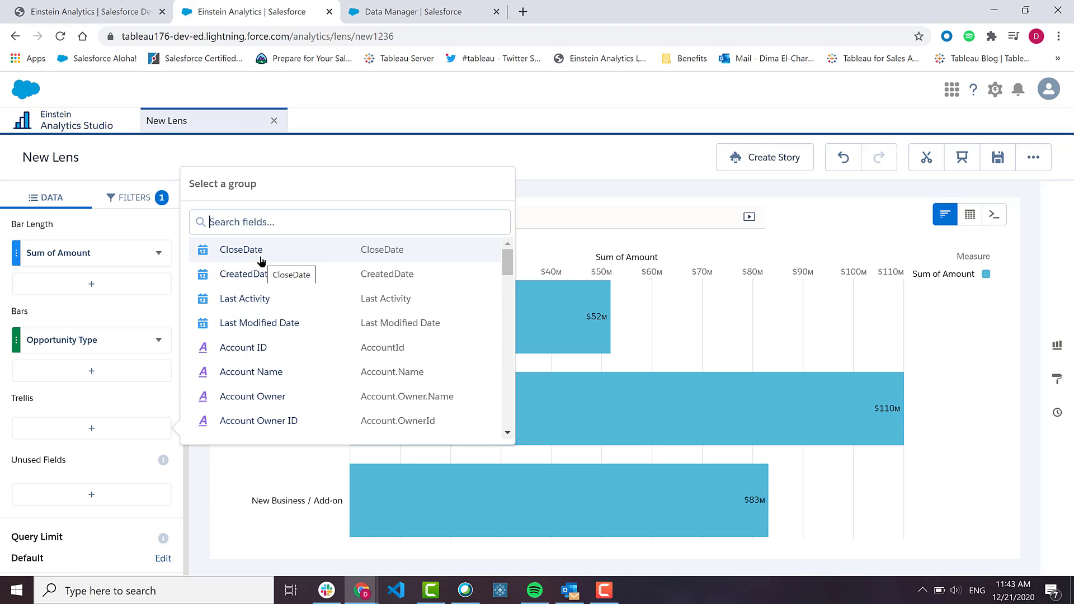
pyautogui.click(311, 299)
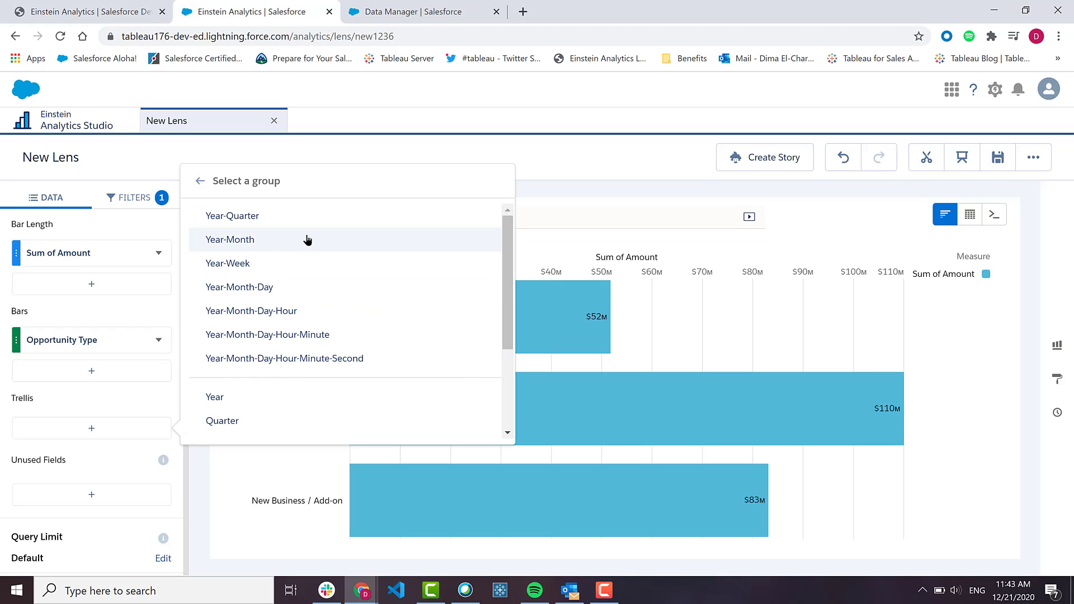
pyautogui.scroll(-1, 311, 256)
pyautogui.click(306, 329)
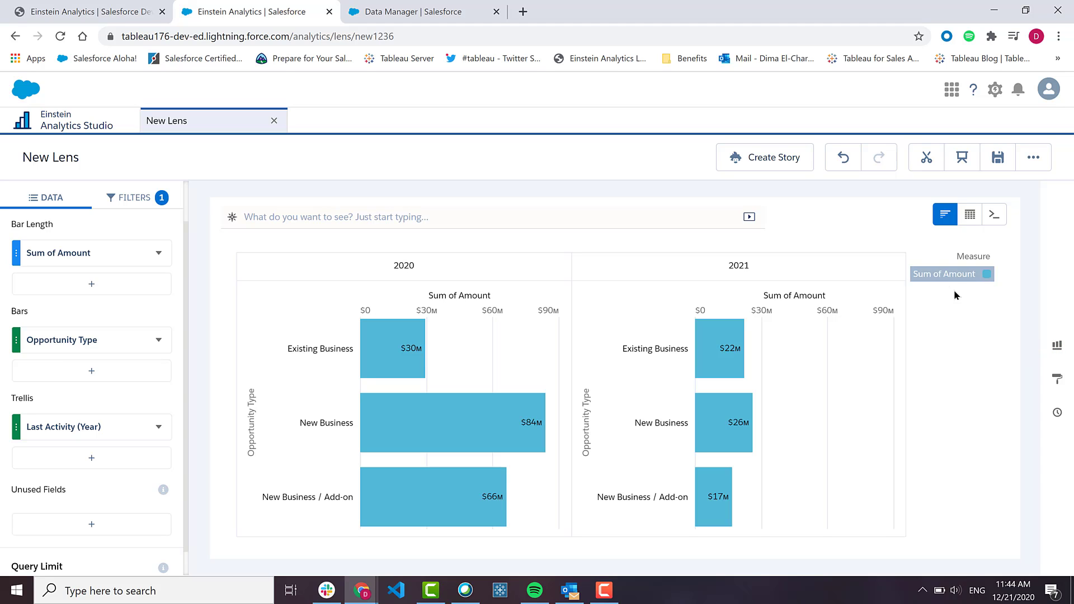
# Examine the chart types available for the lens, from bars and lines through gauges, grids, maps and pipelines.
pyautogui.click(1057, 345)
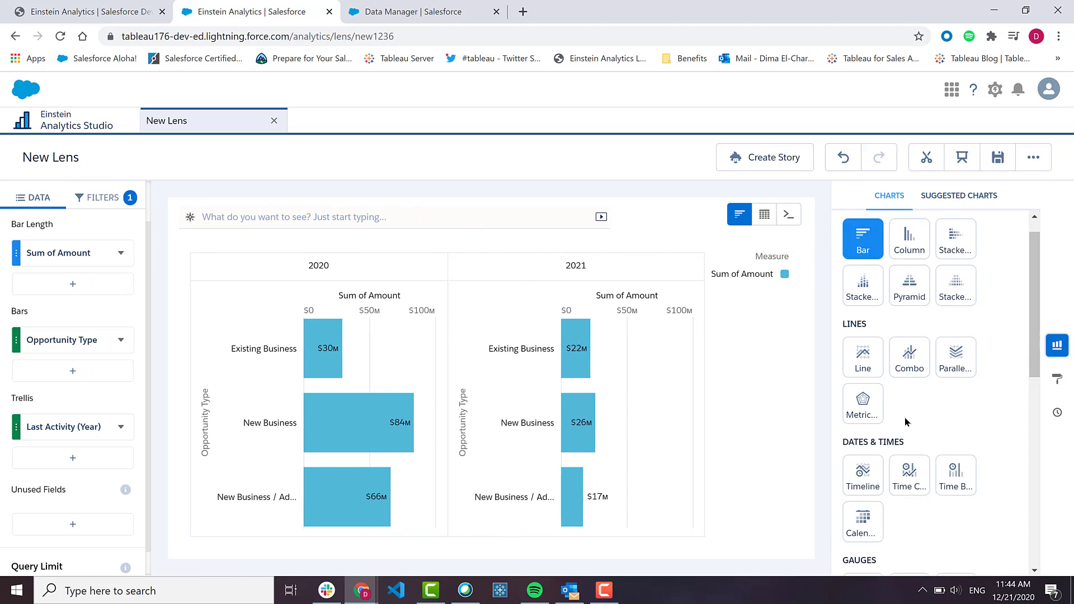
pyautogui.scroll(-7, 905, 417)
pyautogui.scroll(6, 917, 392)
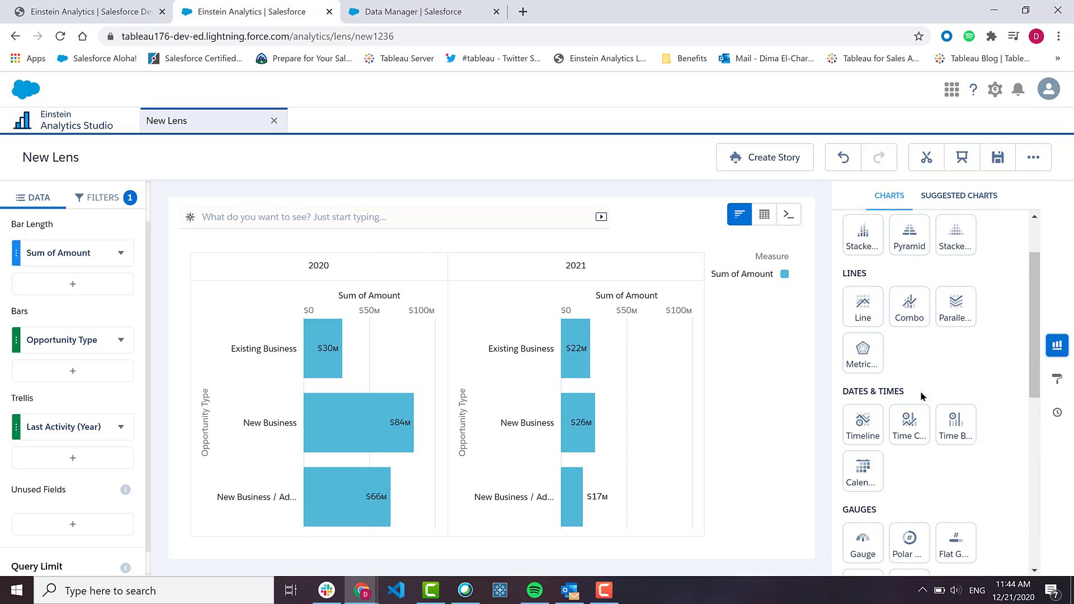
pyautogui.scroll(2, 922, 396)
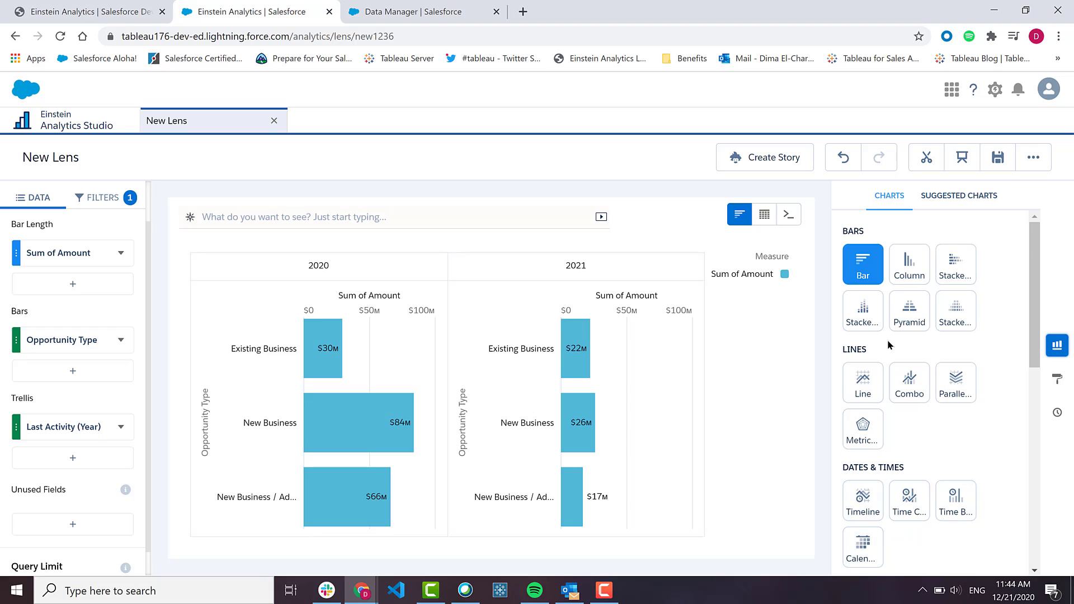
pyautogui.scroll(-1, 889, 342)
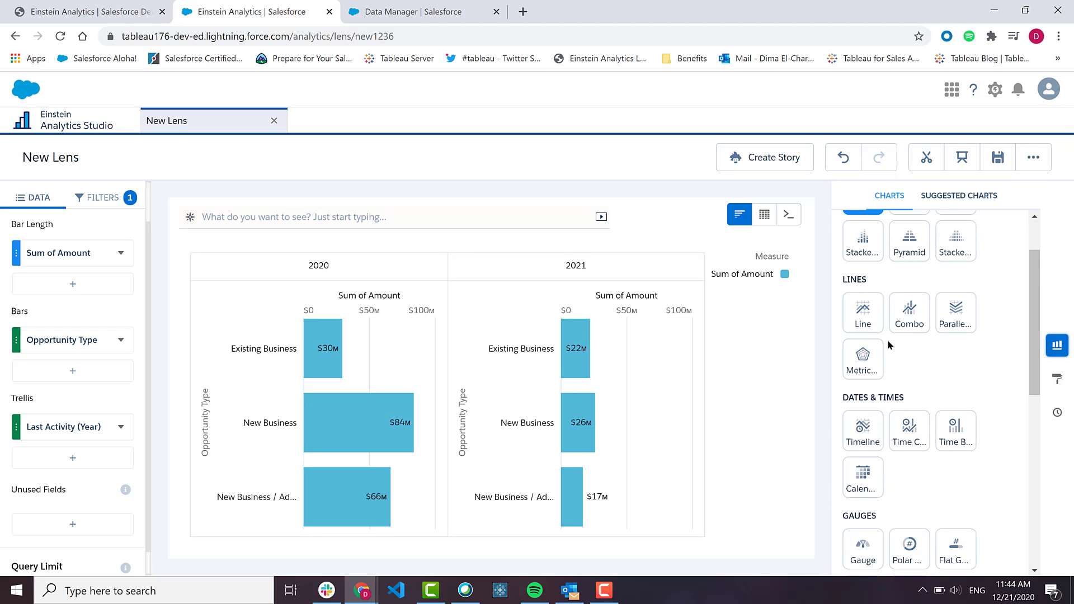
pyautogui.scroll(1, 888, 343)
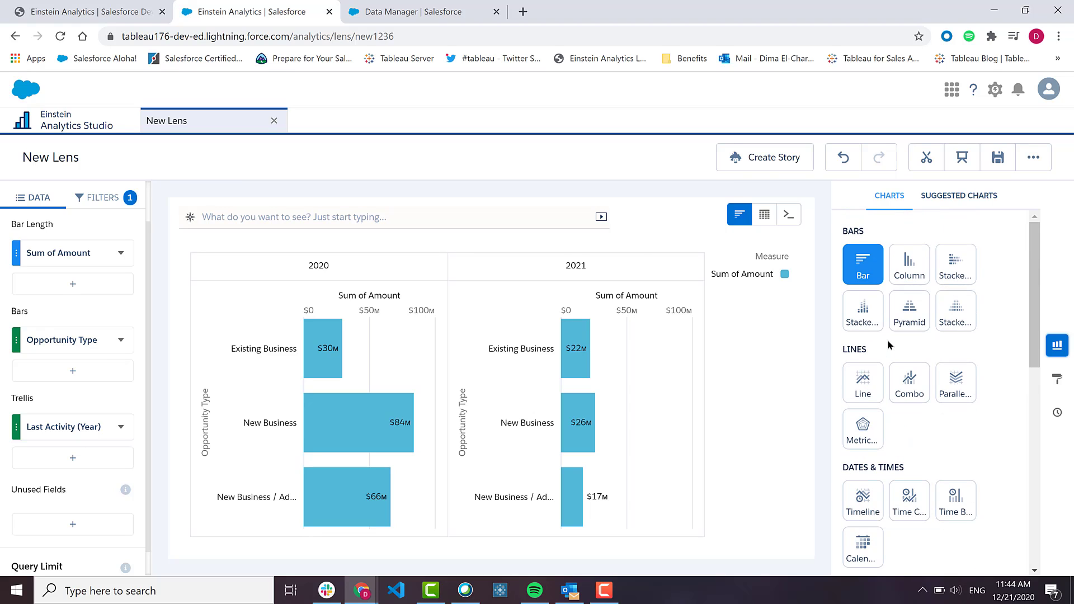
pyautogui.scroll(-7, 889, 347)
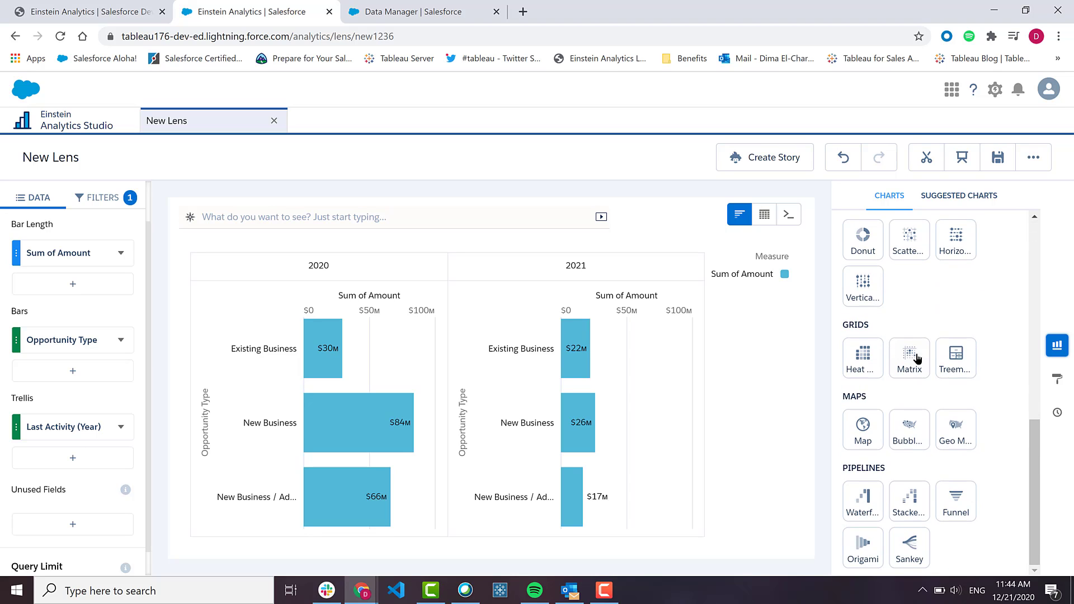
pyautogui.scroll(5, 943, 363)
pyautogui.scroll(2, 943, 363)
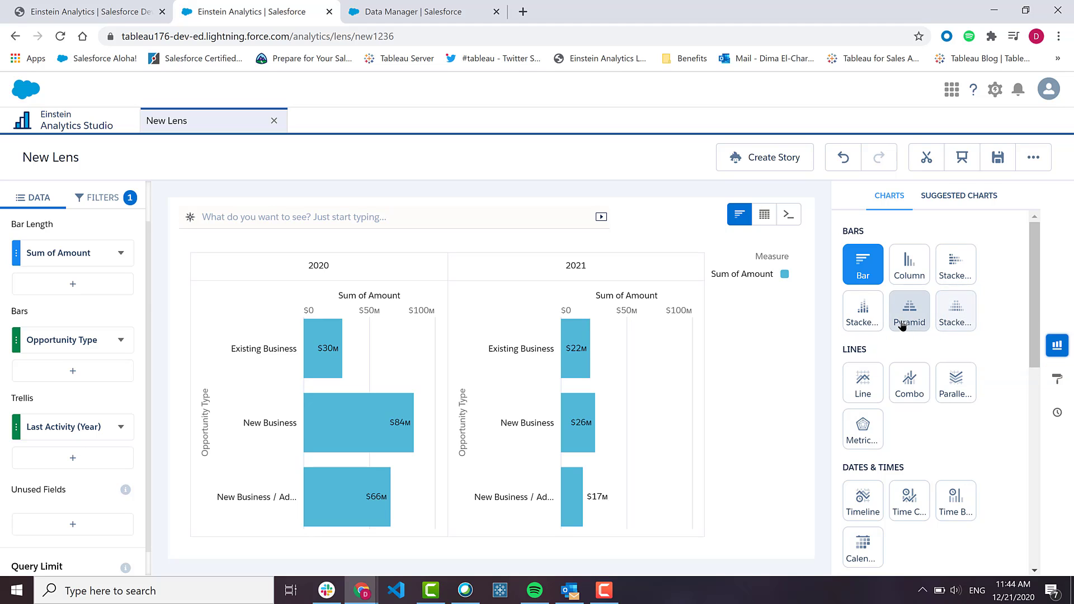
# Try the Line chart type on the lens and return to the Bar chart.
pyautogui.click(865, 380)
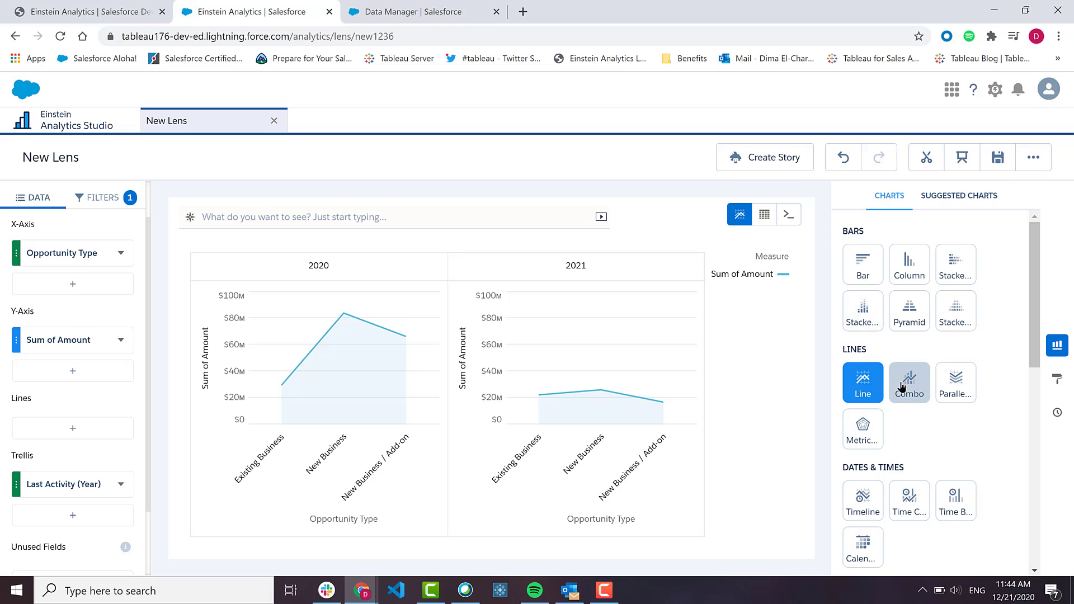
pyautogui.scroll(-2, 901, 383)
pyautogui.scroll(2, 889, 324)
pyautogui.click(867, 283)
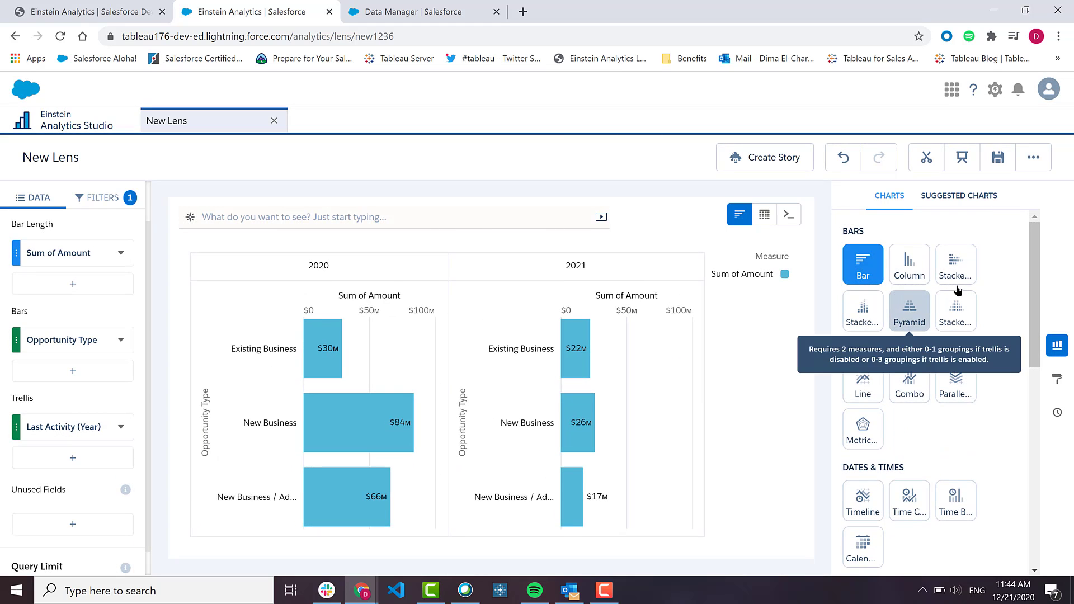
# Hide the bar chart's legend through its formatting properties and return to the chart type gallery.
pyautogui.click(1056, 379)
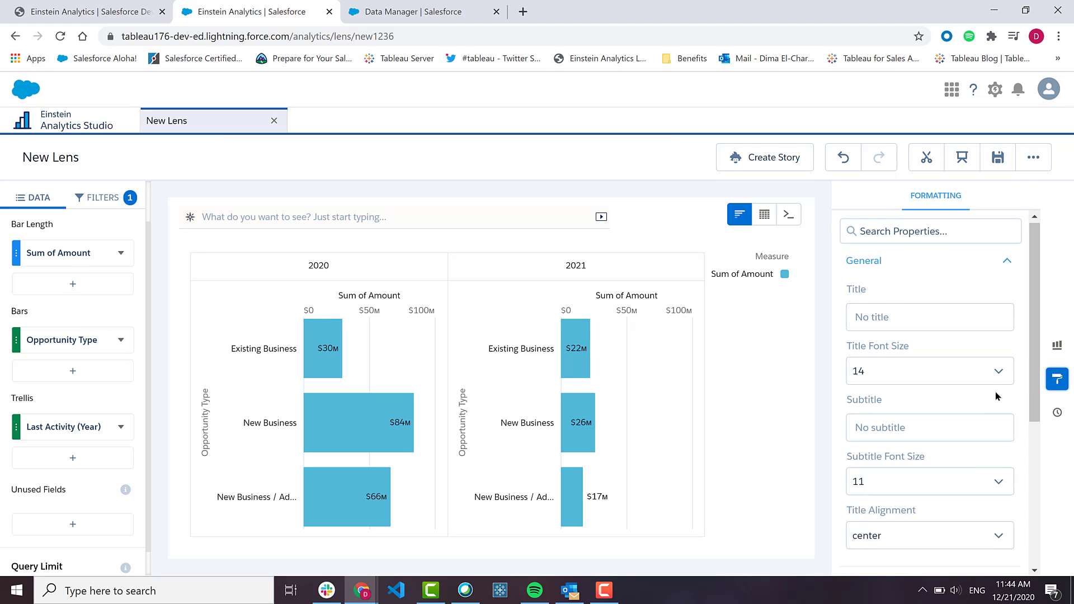
pyautogui.scroll(-4, 995, 392)
pyautogui.click(972, 402)
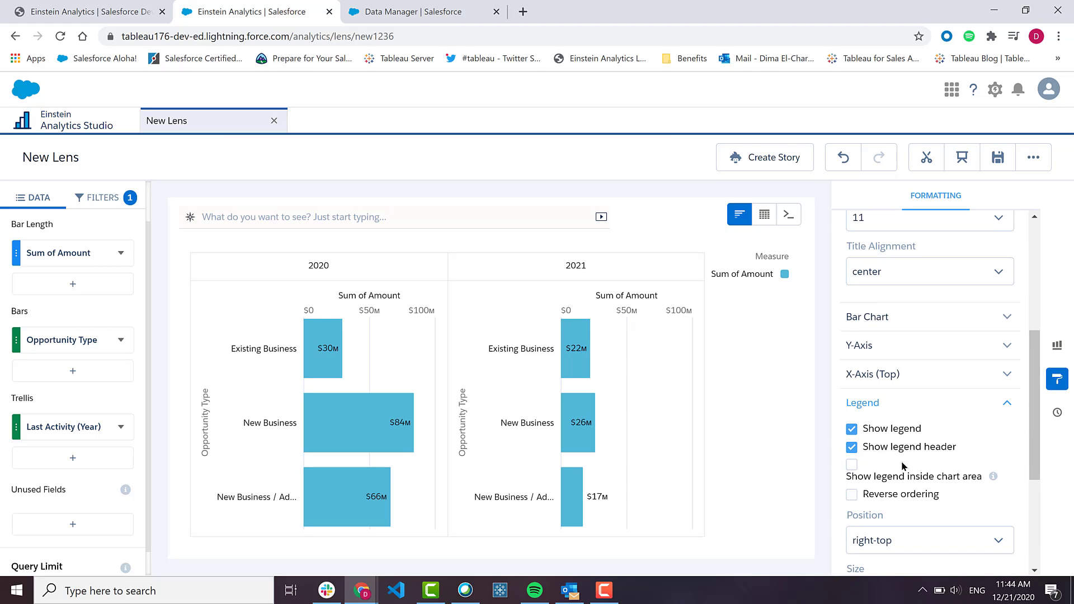
pyautogui.click(904, 429)
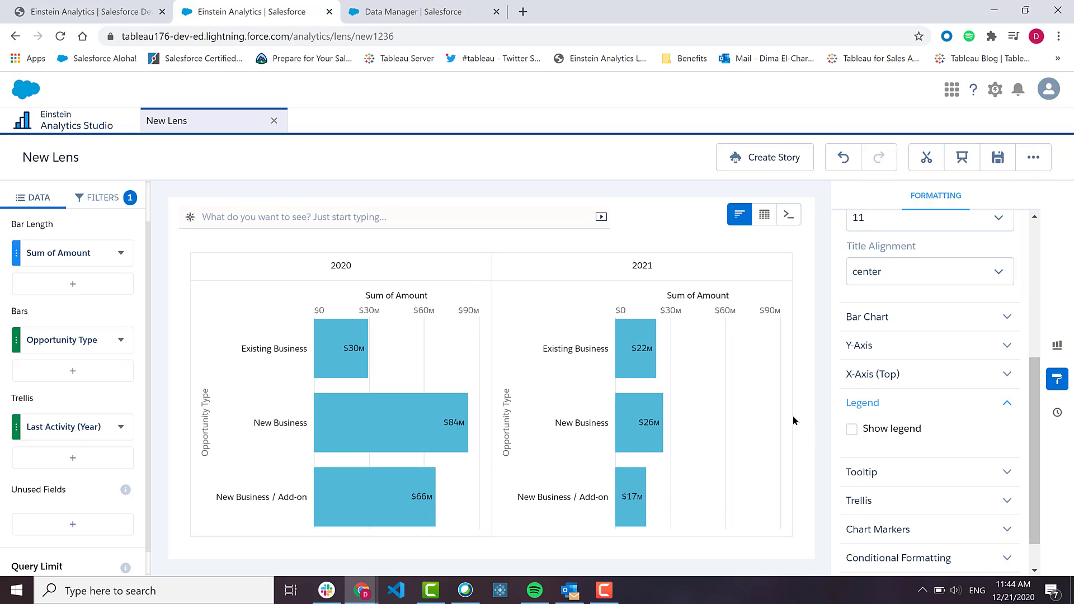
pyautogui.scroll(5, 976, 423)
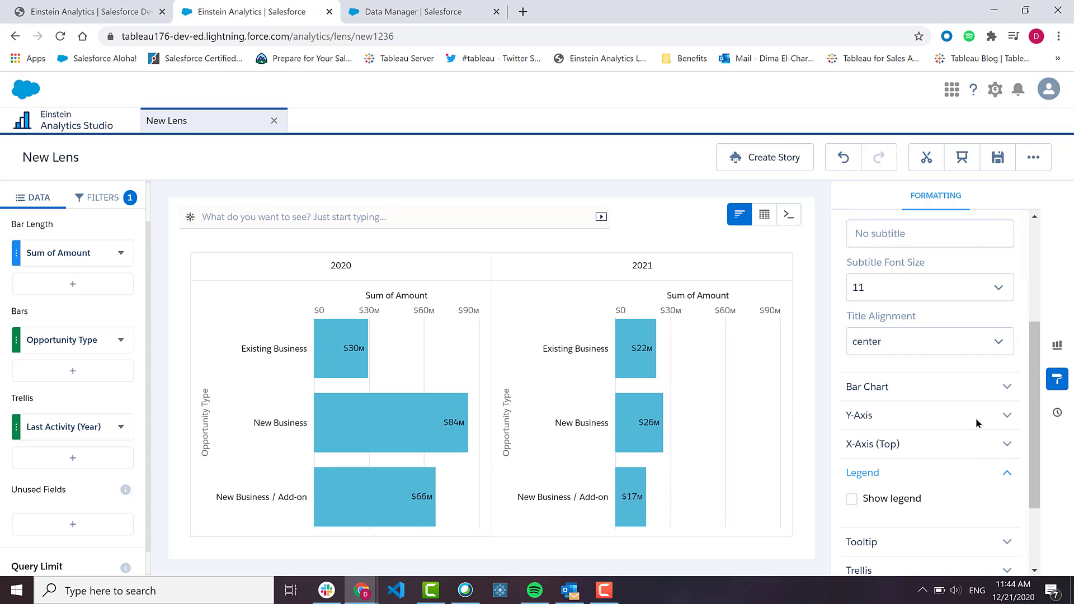
pyautogui.scroll(-5, 975, 418)
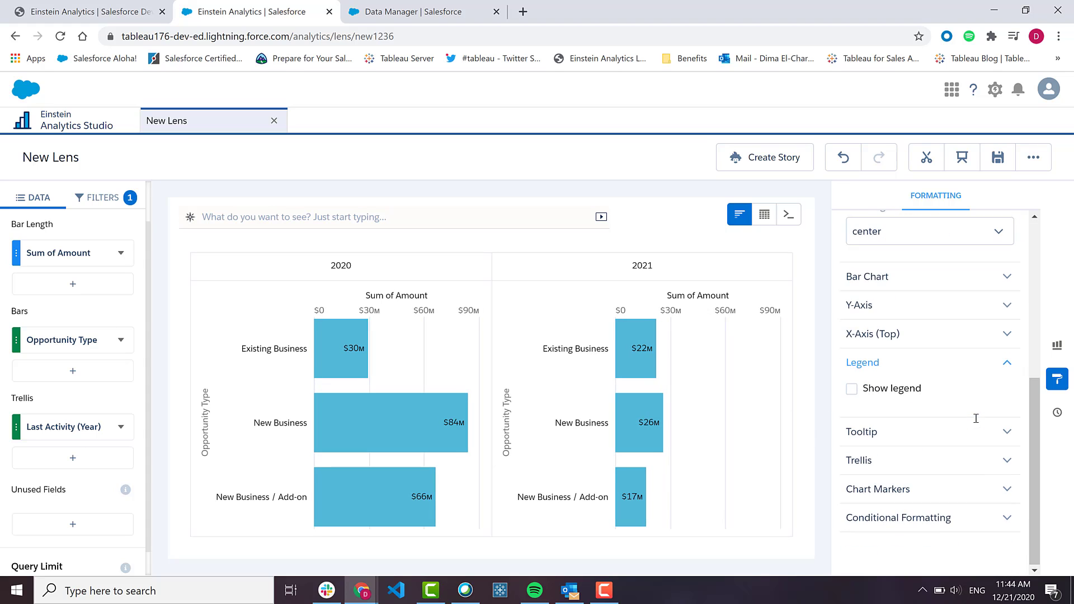
pyautogui.scroll(1, 913, 473)
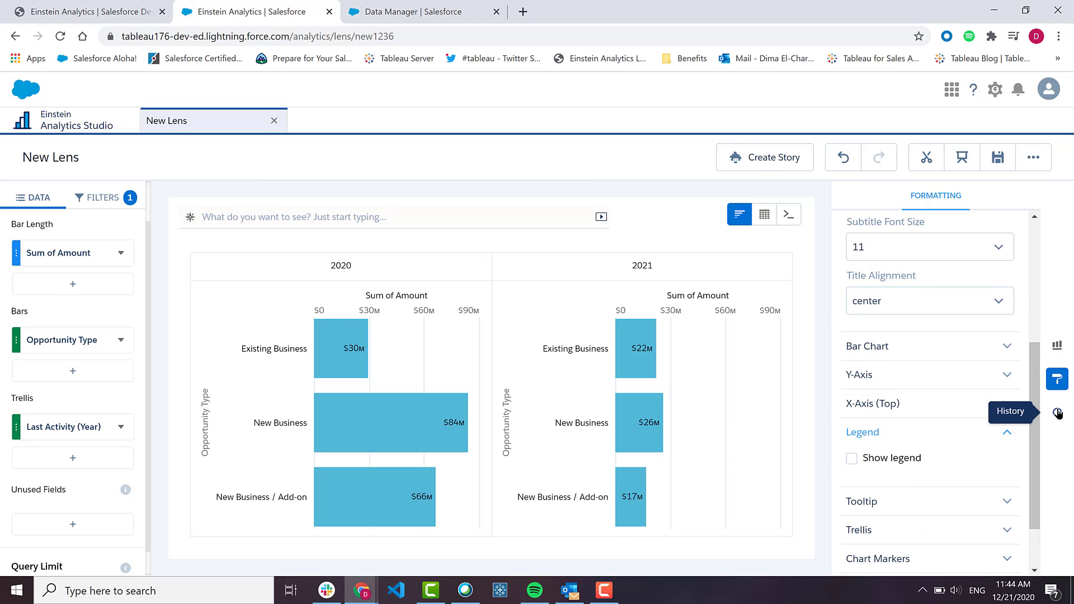
pyautogui.click(1058, 346)
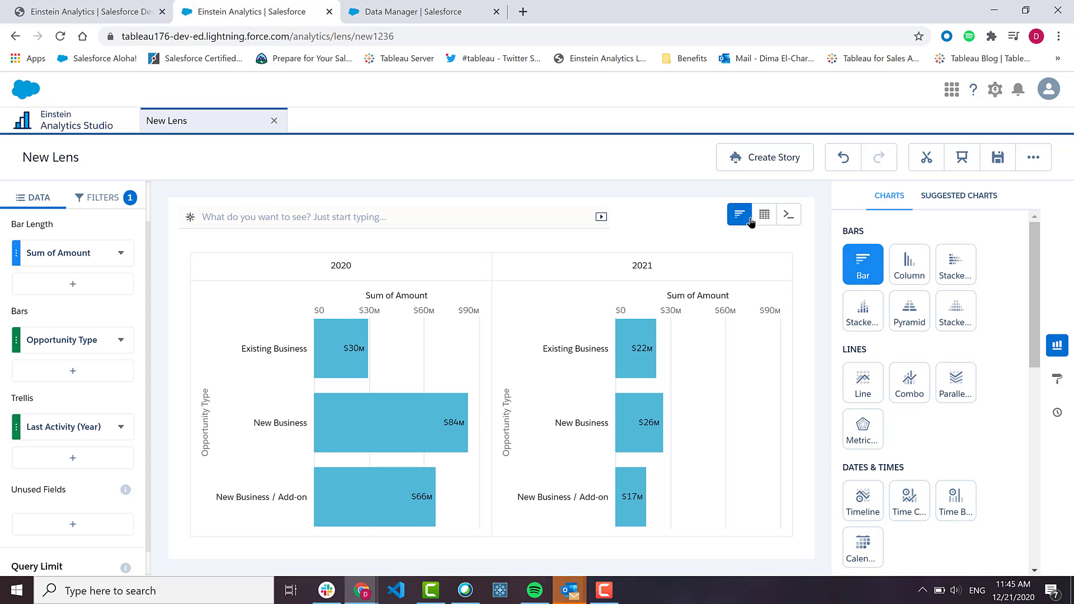
# Display the lens data as a Values Table and open the SAQL query behind it.
pyautogui.click(771, 219)
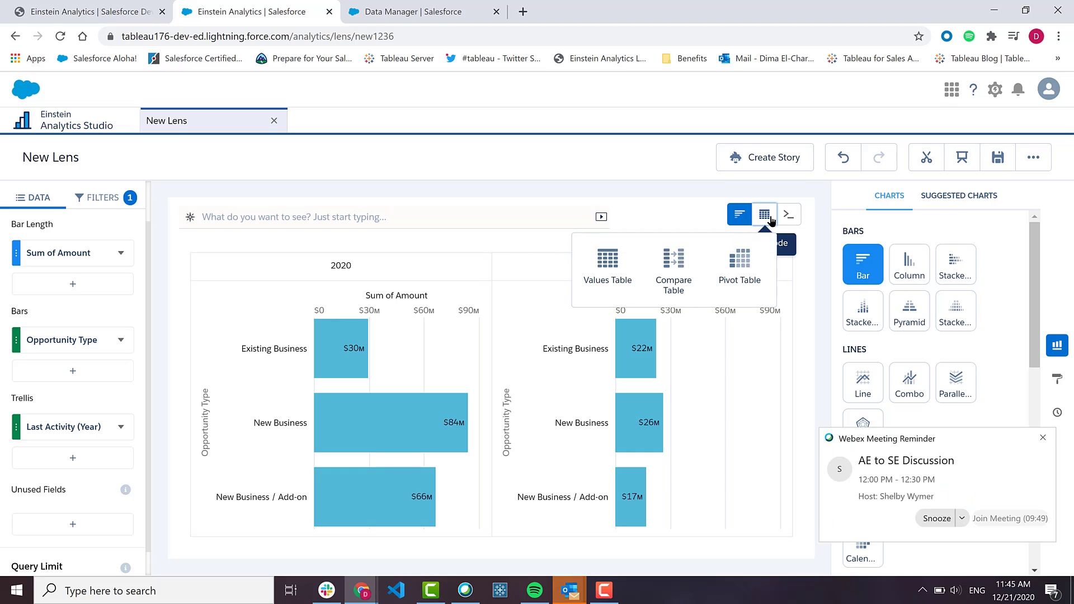
pyautogui.click(608, 263)
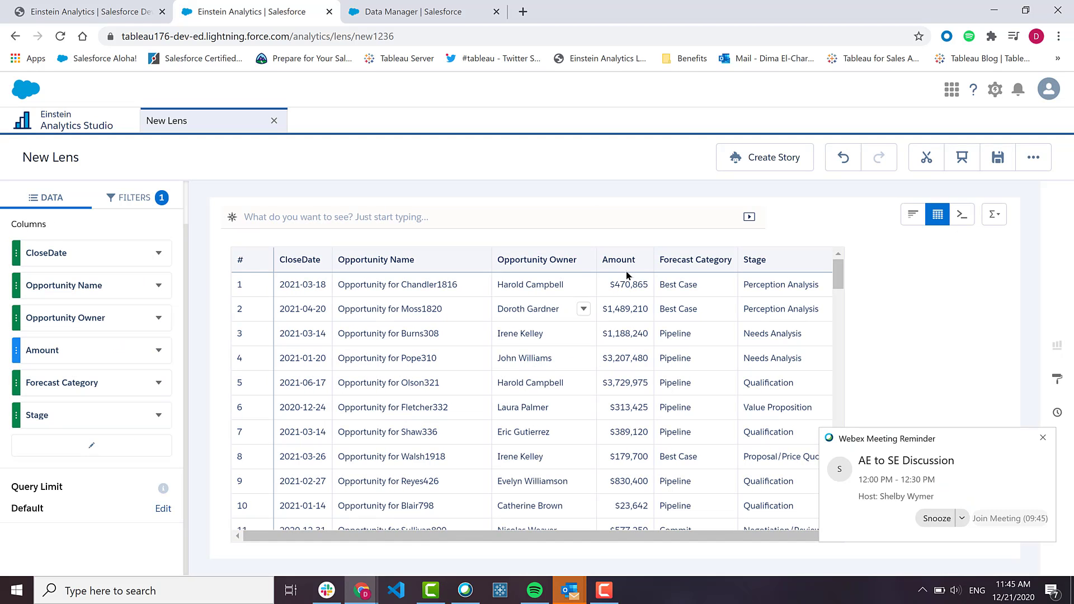
pyautogui.click(962, 216)
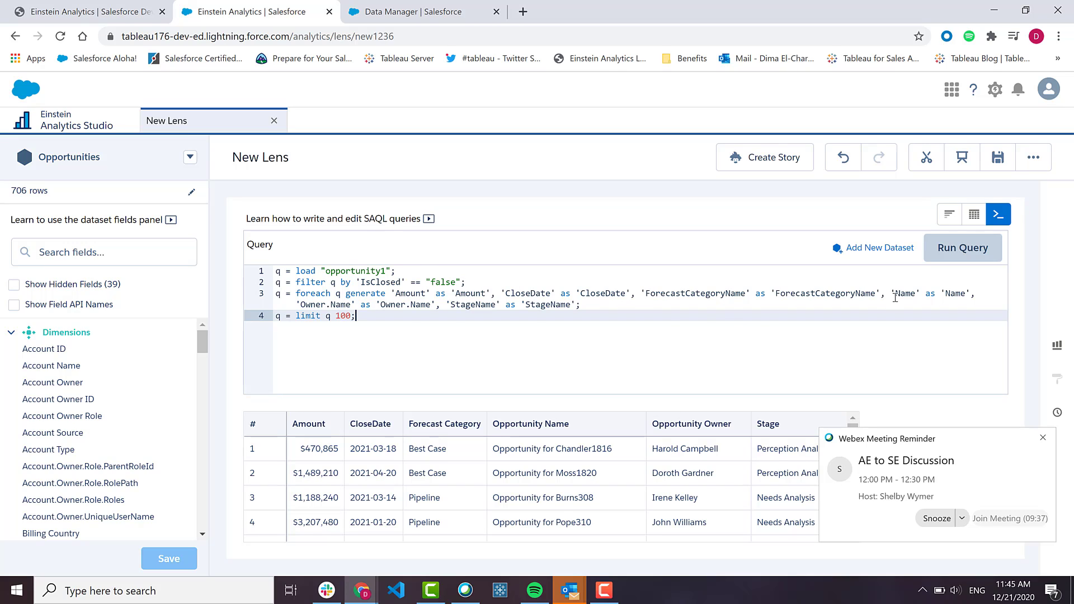
# Switch the lens from query mode to chart mode and dismiss the meeting reminder.
pyautogui.click(944, 218)
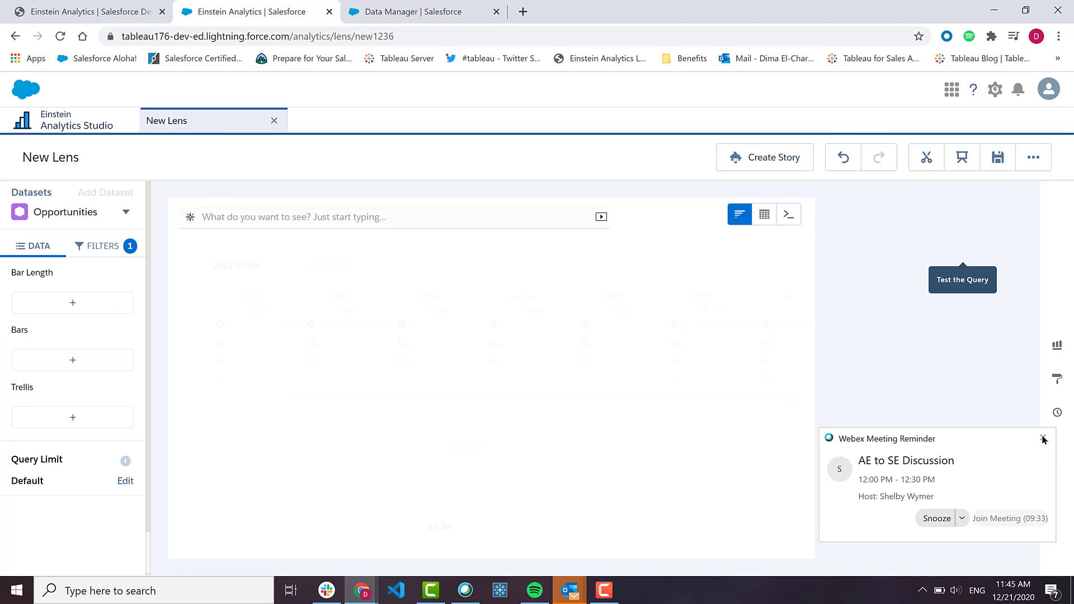
pyautogui.click(1043, 439)
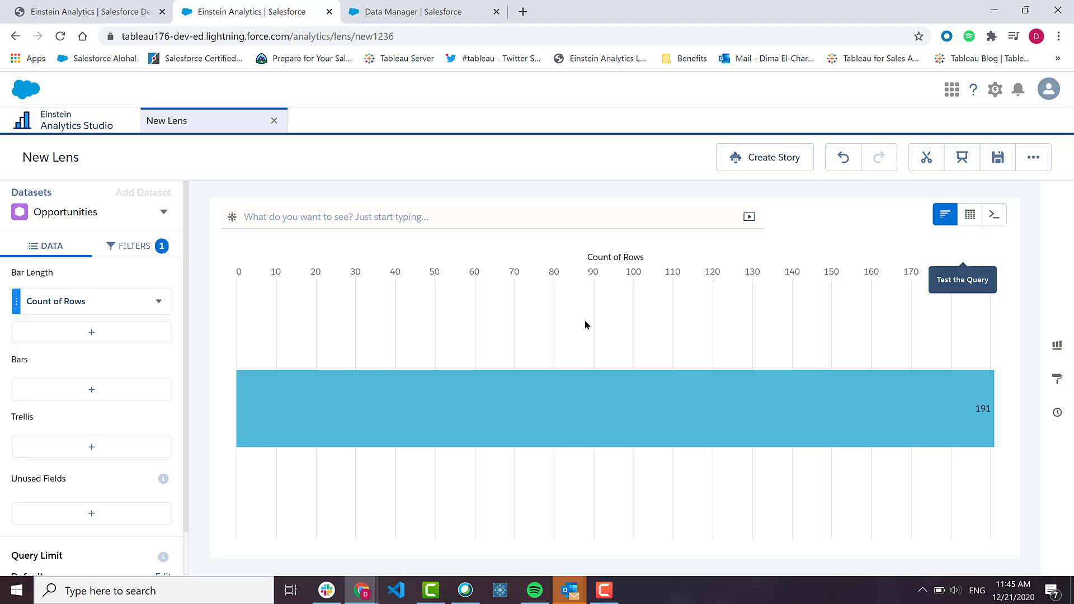
pyautogui.scroll(-1, 108, 305)
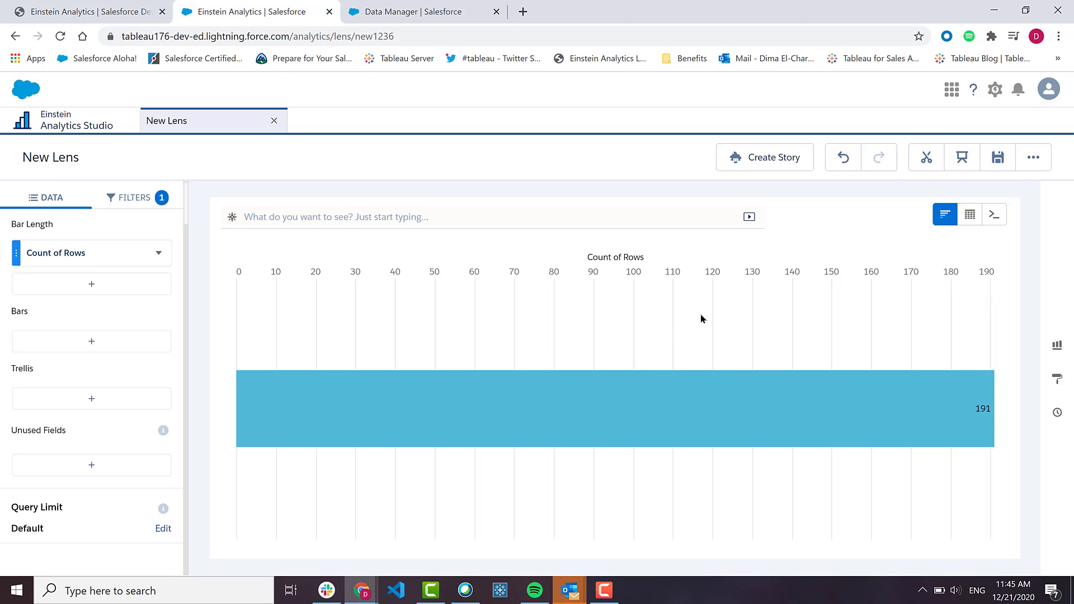
# Undo the last three lens mode changes to return to the Opportunity Type bar chart split by year.
pyautogui.click(843, 158)
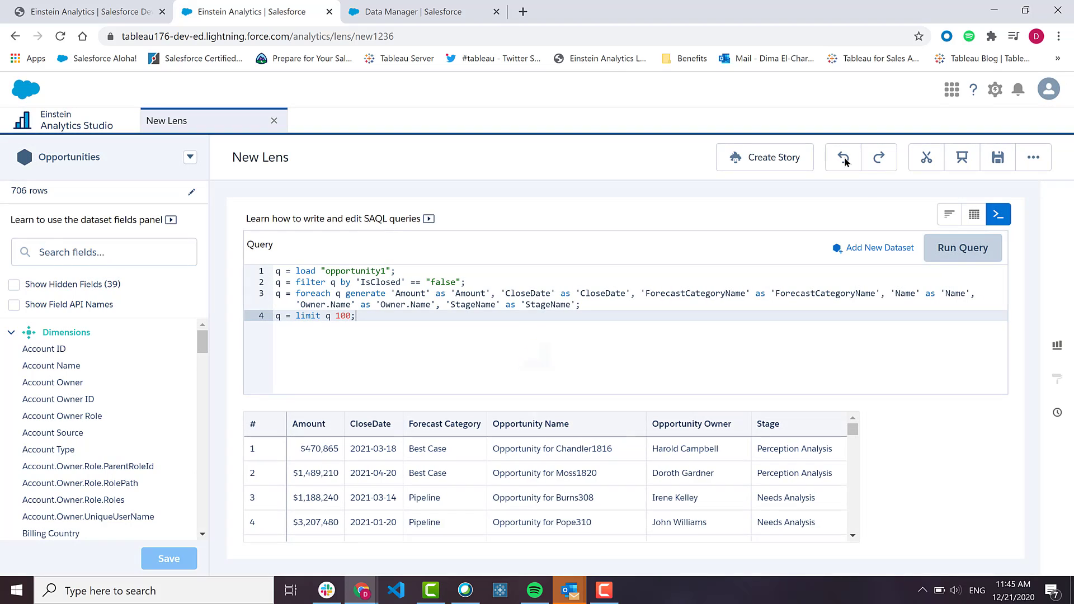
pyautogui.click(843, 159)
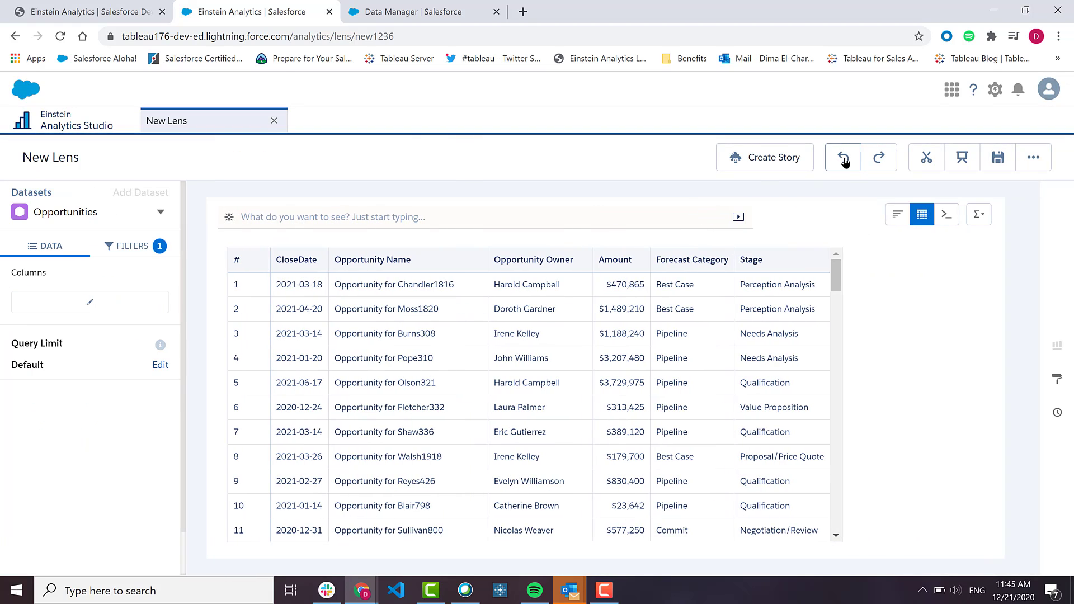
pyautogui.click(844, 161)
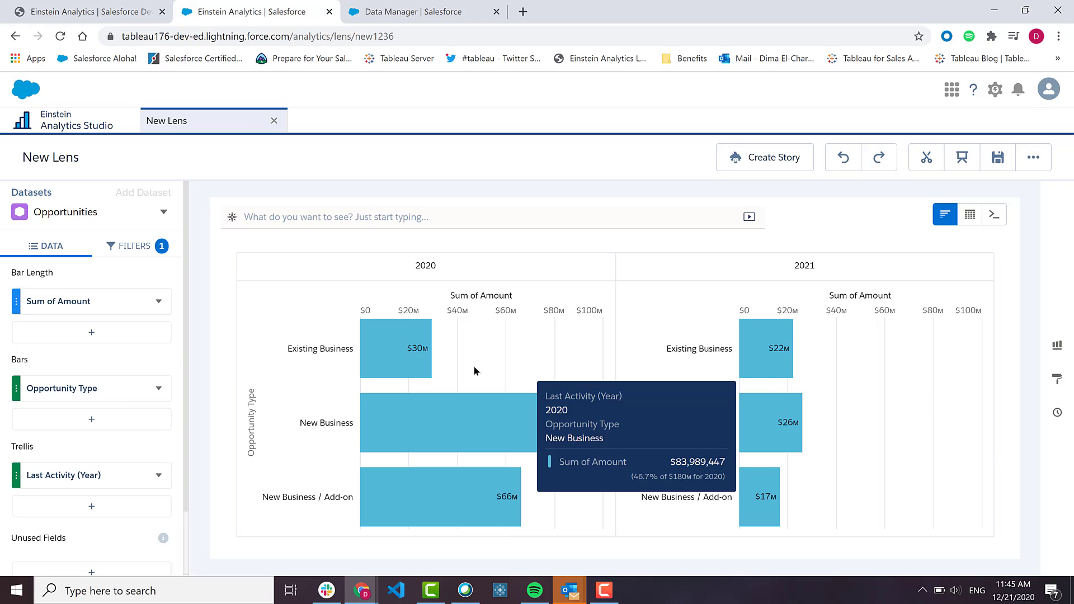
pyautogui.scroll(-2, 181, 354)
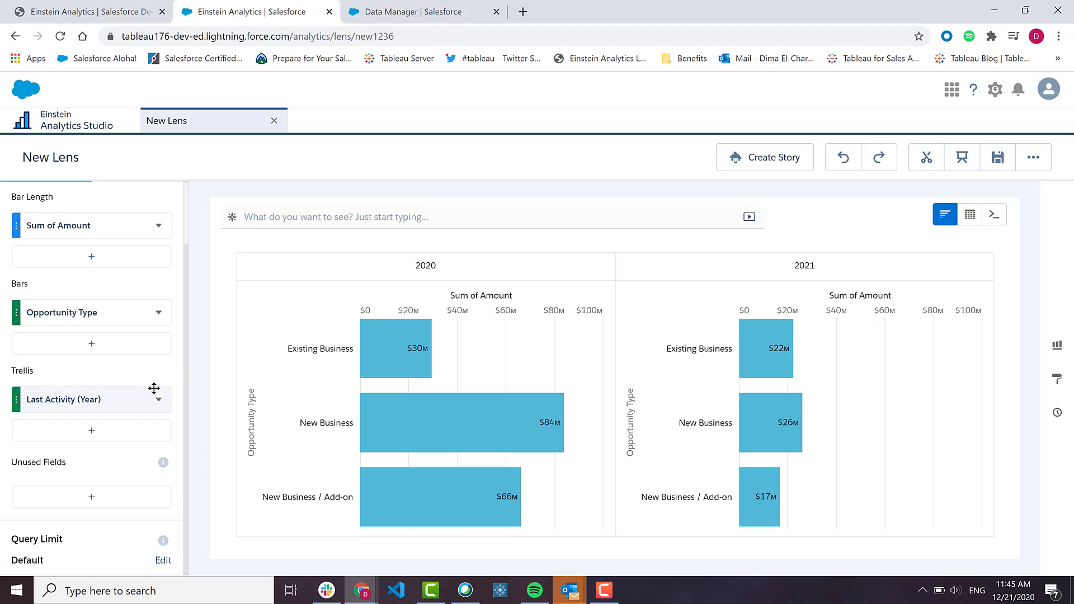
pyautogui.scroll(2, 153, 387)
pyautogui.scroll(-2, 156, 393)
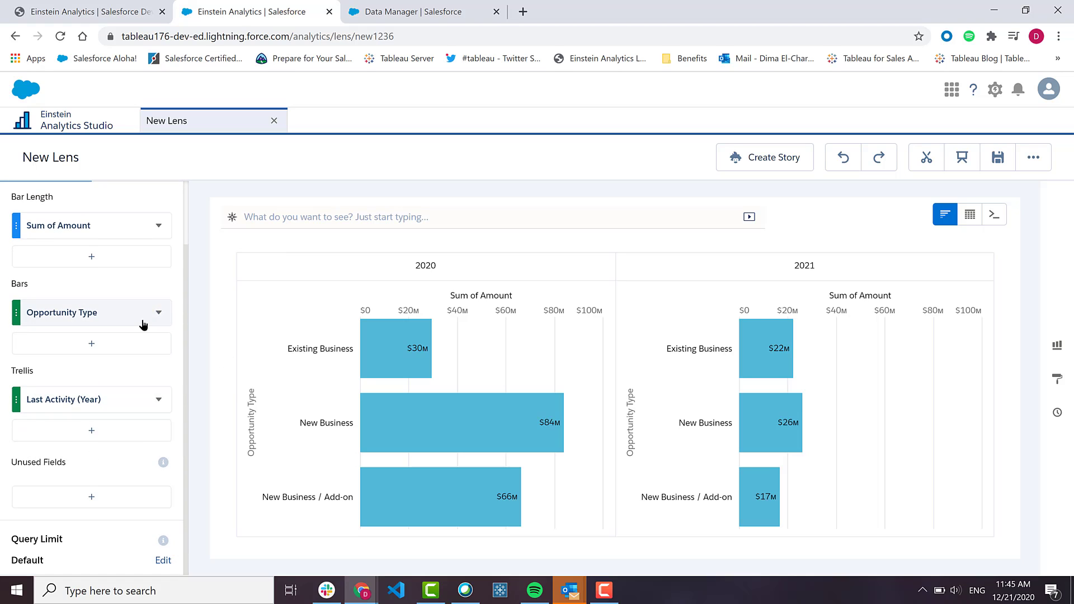
pyautogui.scroll(2, 144, 321)
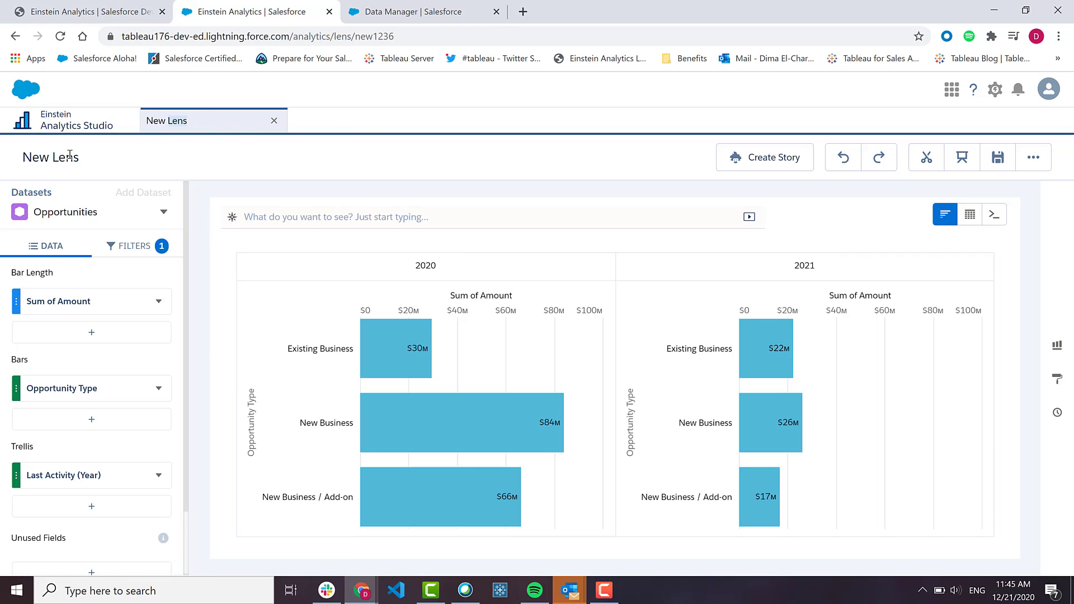
# Save the lens under the name Open Opps in My Private App.
pyautogui.click(997, 158)
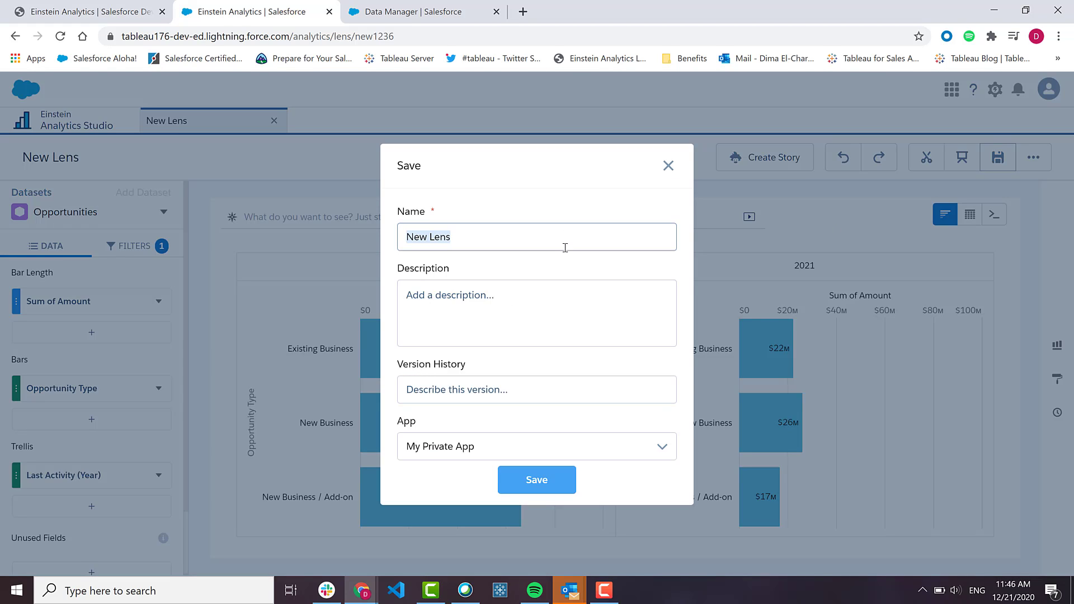
pyautogui.write('PO')
pyautogui.press('BackSpace')
pyautogui.press('BackSpace')
pyautogui.write('Opp')
pyautogui.write('en O')
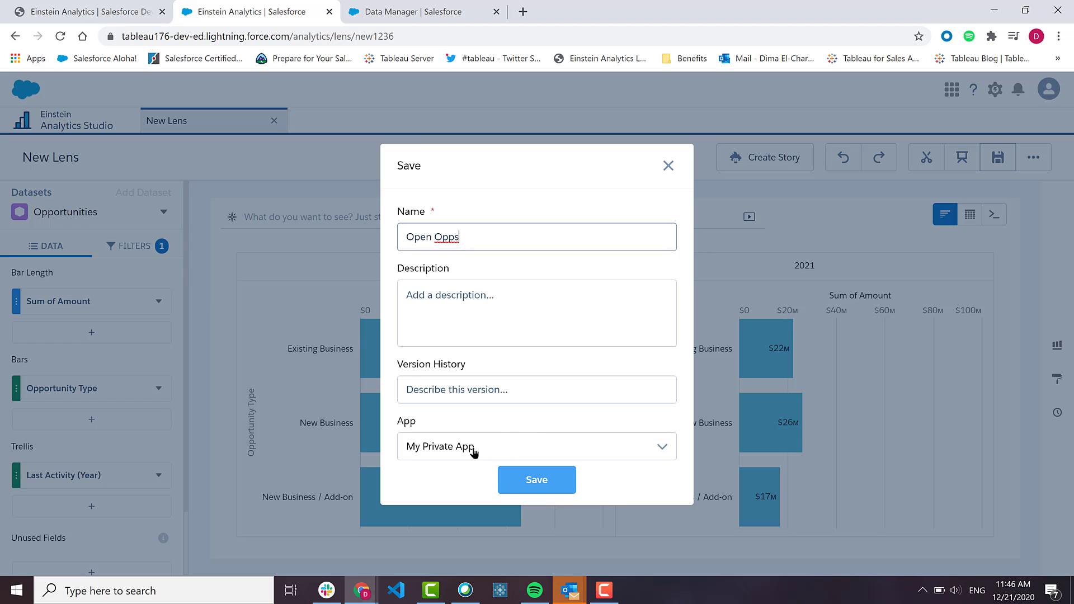
pyautogui.click(457, 450)
pyautogui.click(455, 481)
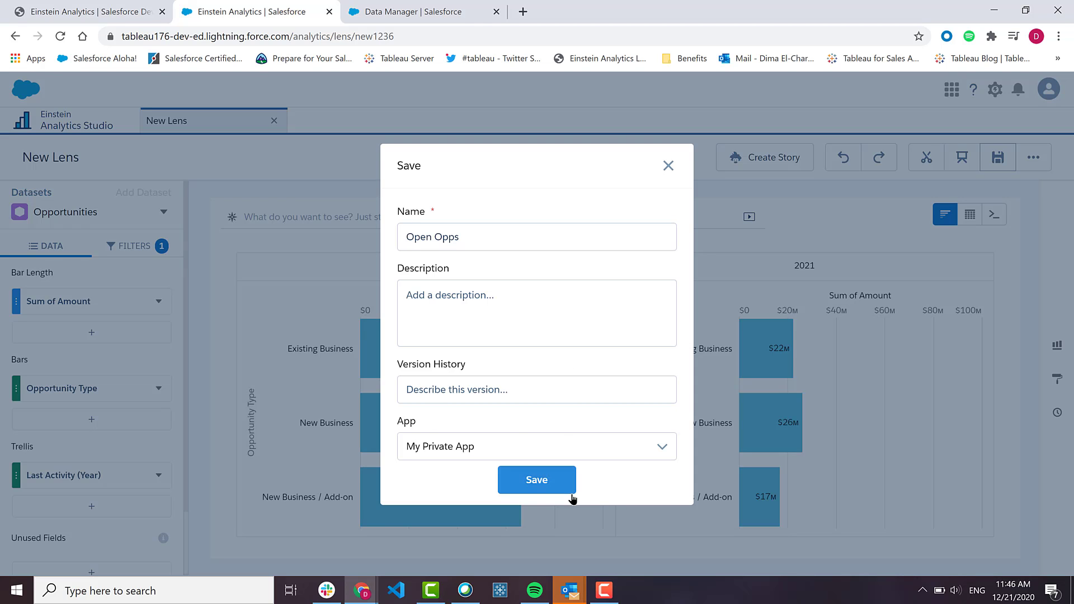
pyautogui.click(546, 480)
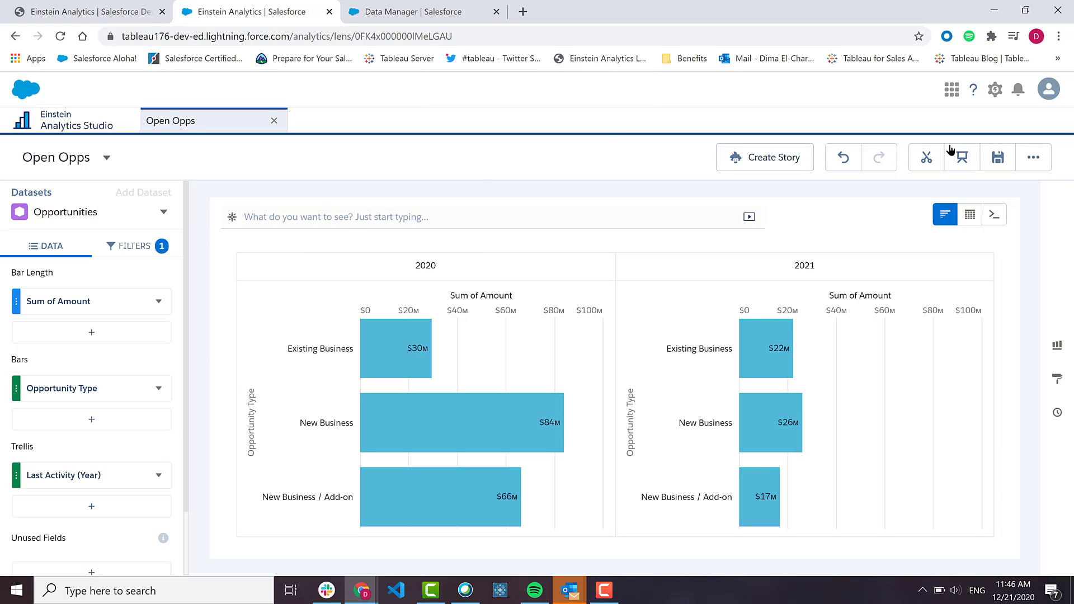
pyautogui.click(1034, 158)
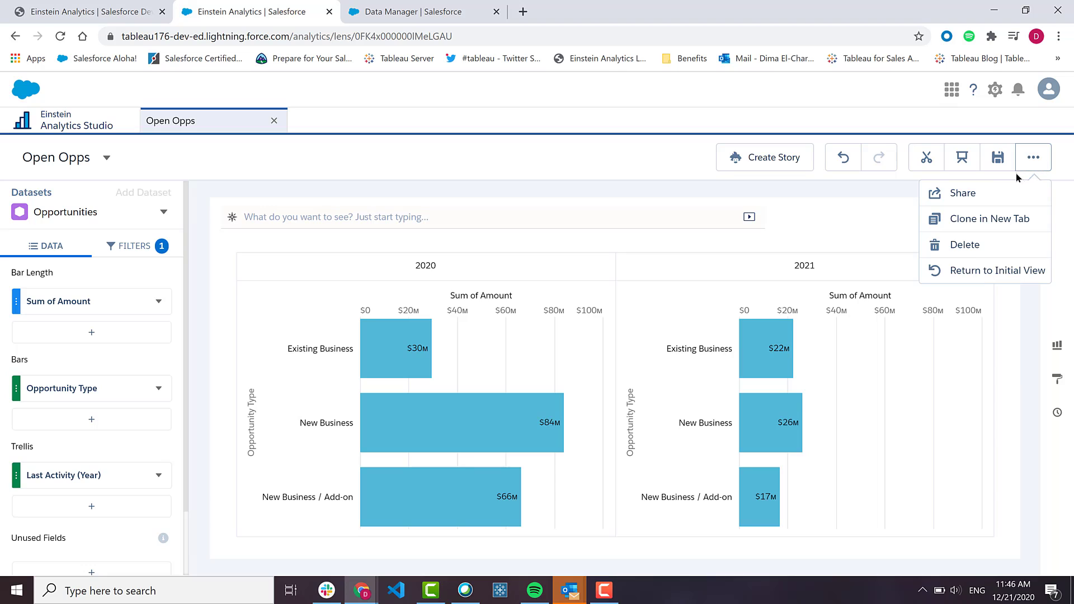
pyautogui.click(895, 183)
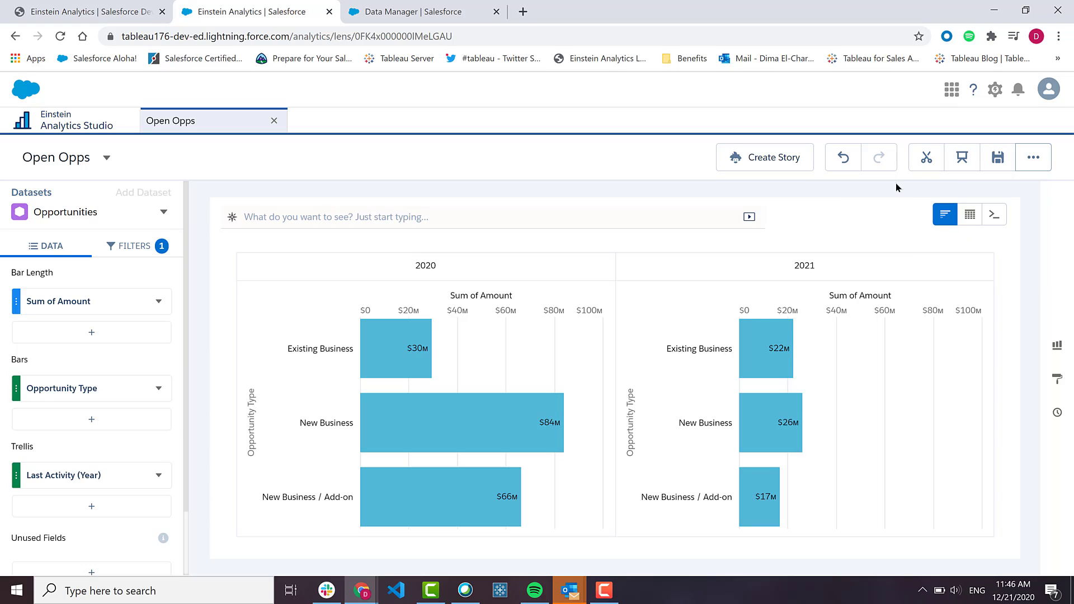
# Clip the Open Opps lens to a new dashboard and place its query as a chart in the canvas's upper-left corner.
pyautogui.click(926, 162)
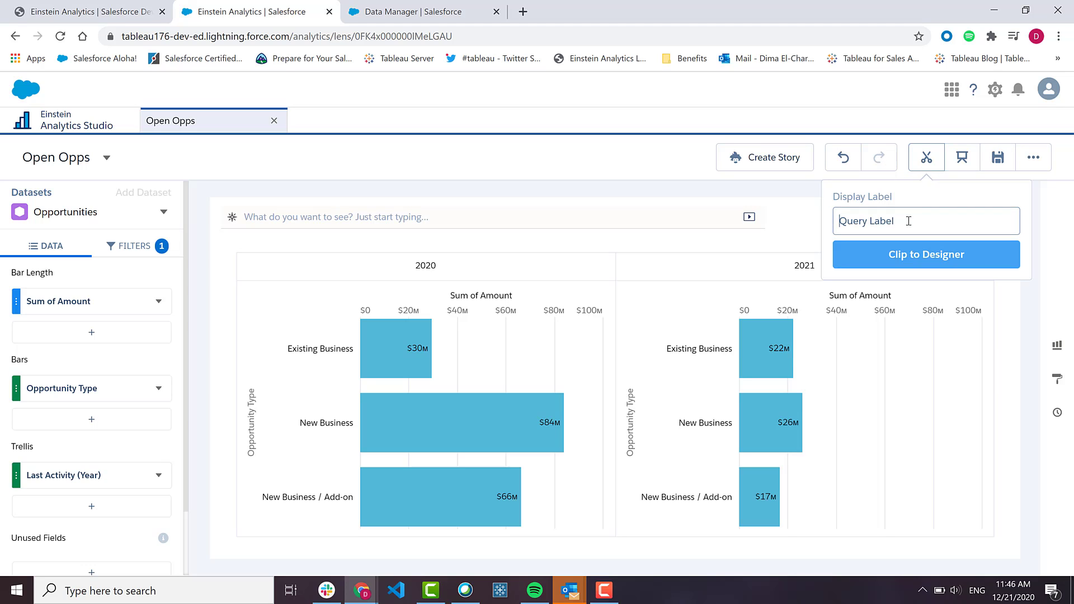
pyautogui.click(951, 254)
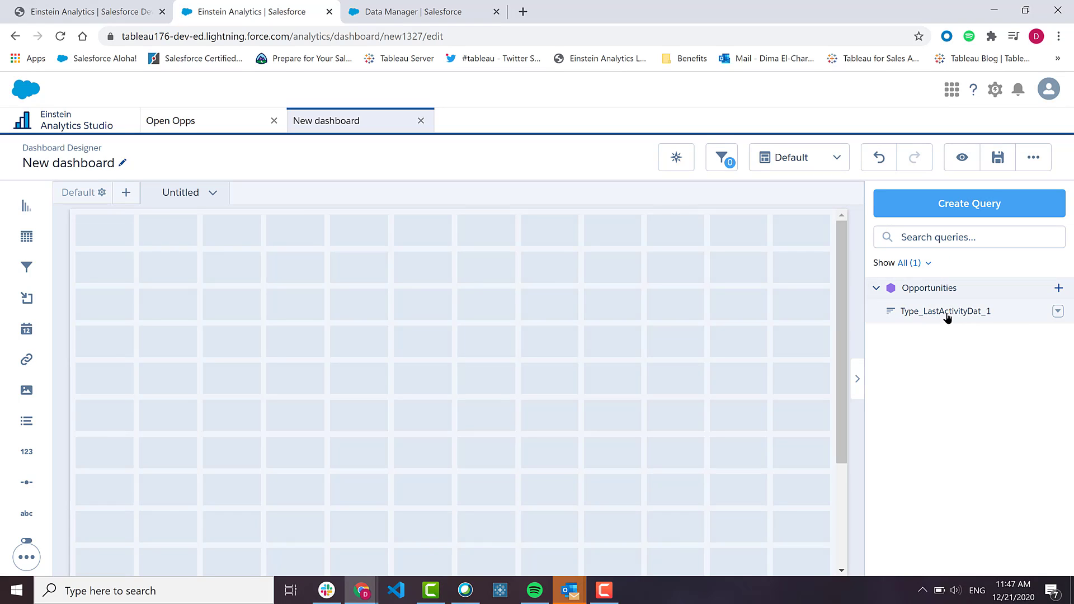
pyautogui.moveTo(879, 312); pyautogui.dragTo(152, 265)
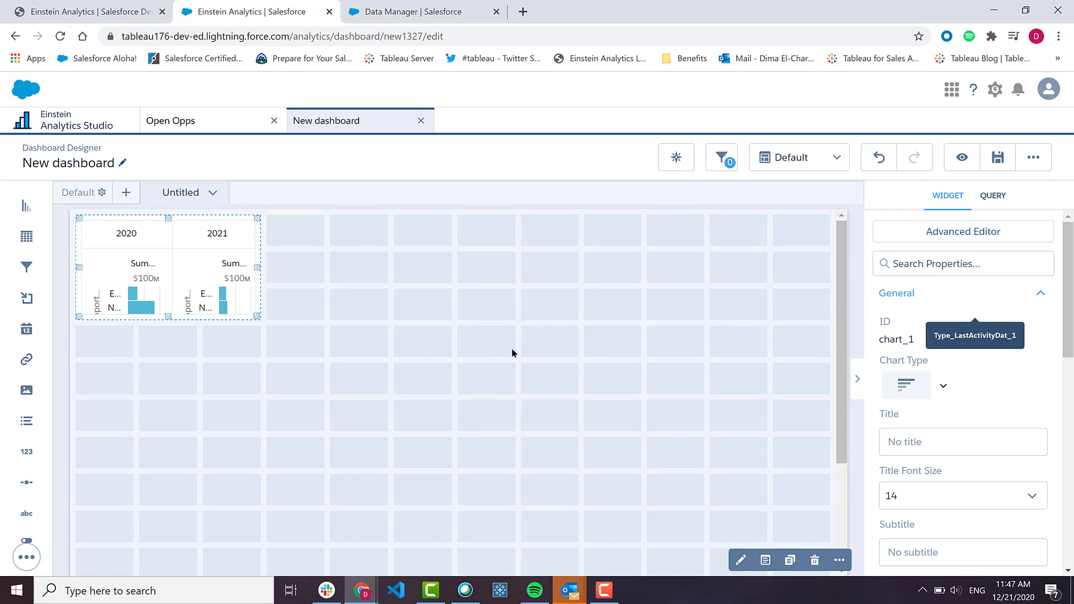
# Review the opportunity chart's query properties and enlarge the chart to seven grid columns by seven rows.
pyautogui.click(992, 195)
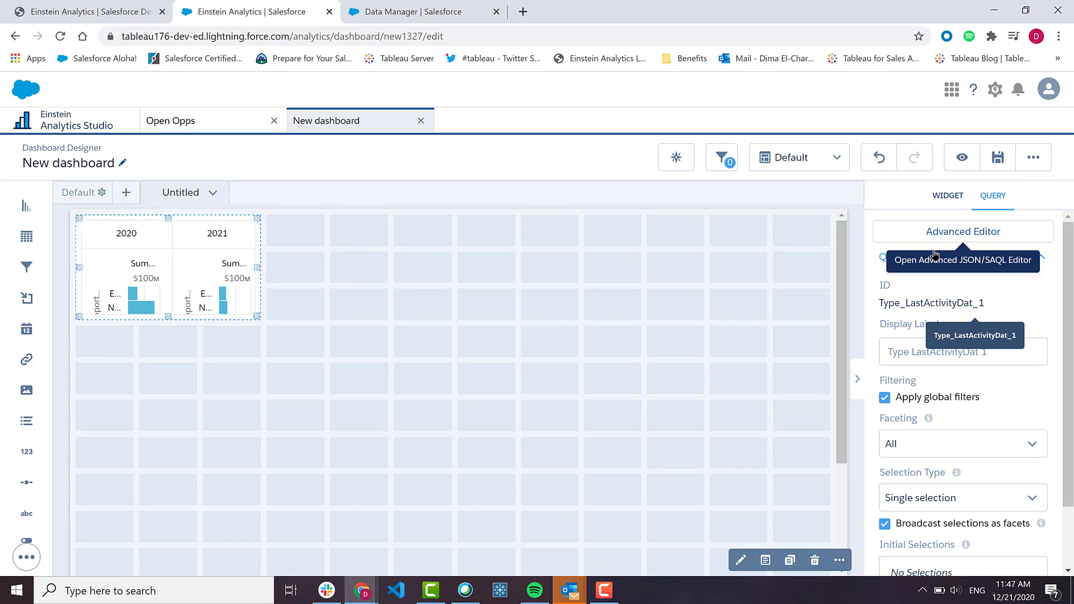
pyautogui.scroll(-2, 970, 331)
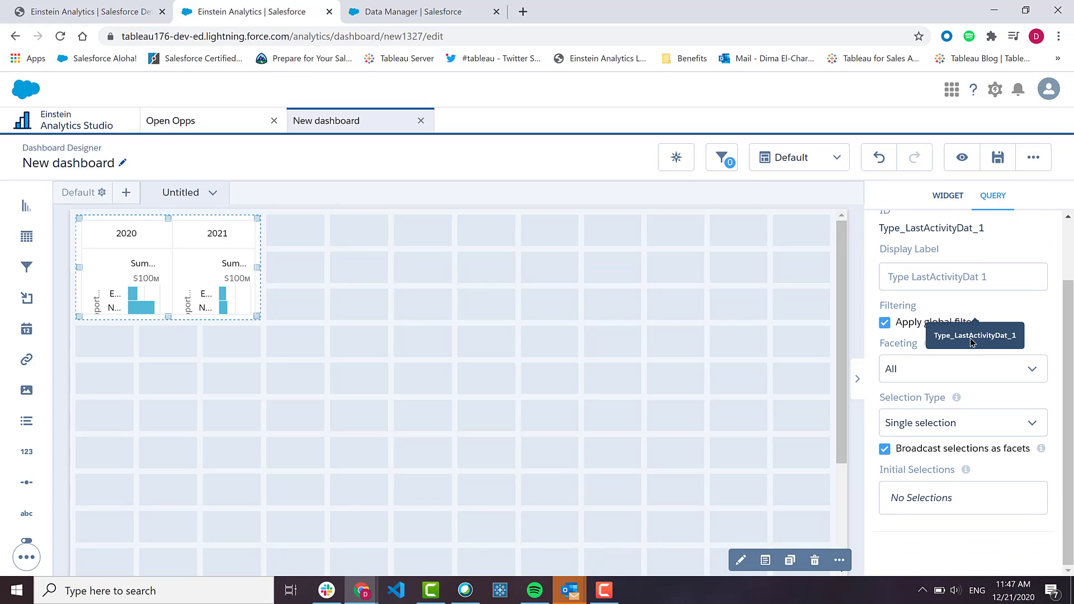
pyautogui.scroll(2, 963, 268)
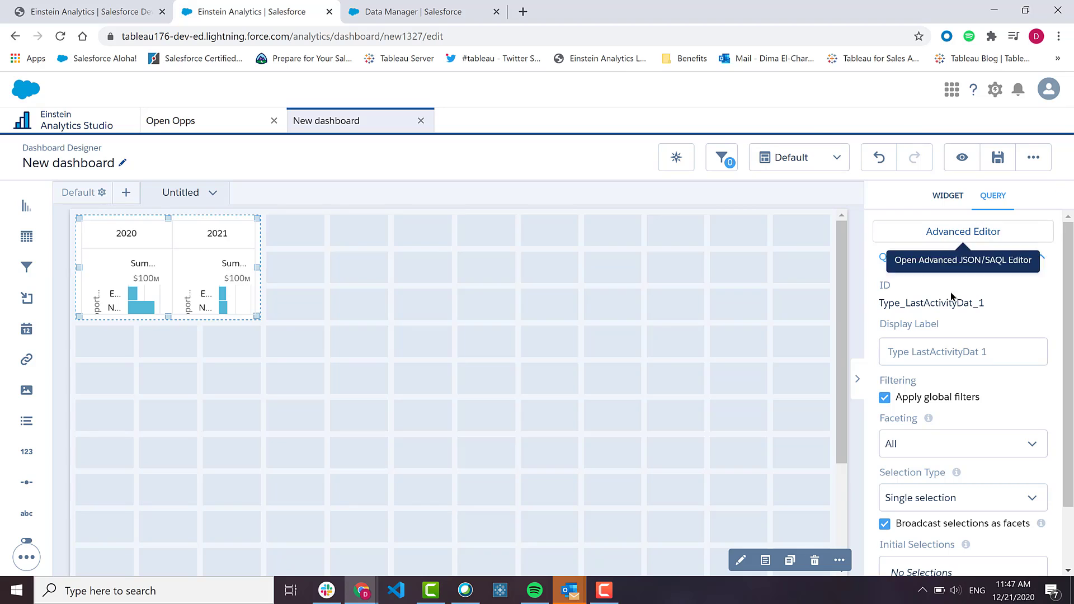
pyautogui.moveTo(253, 319); pyautogui.dragTo(452, 445)
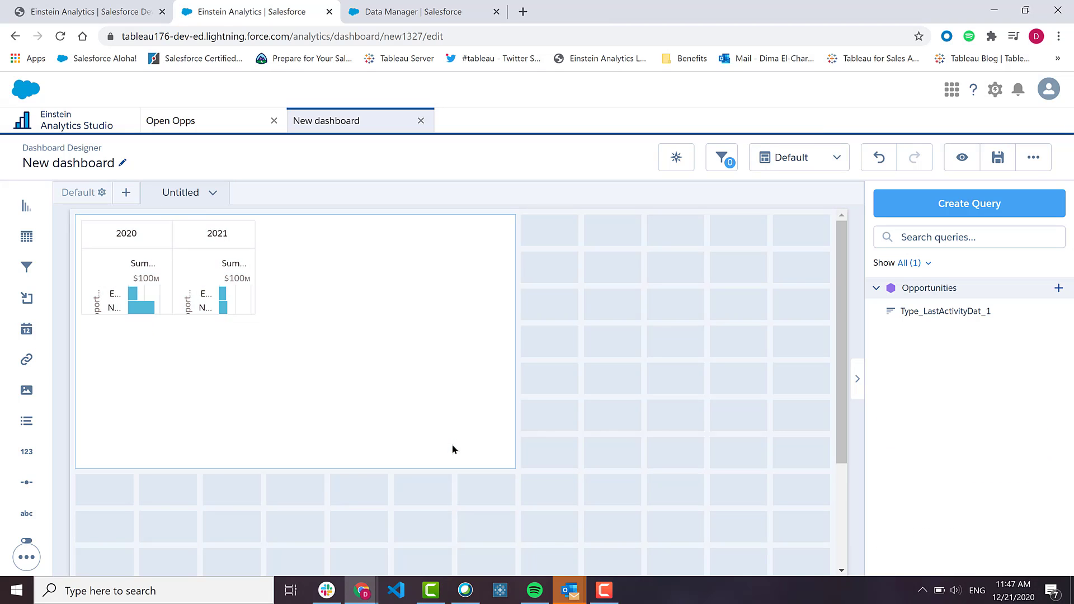
# Create a new dashboard query based on the Cases dataset from First App 1.
pyautogui.click(992, 206)
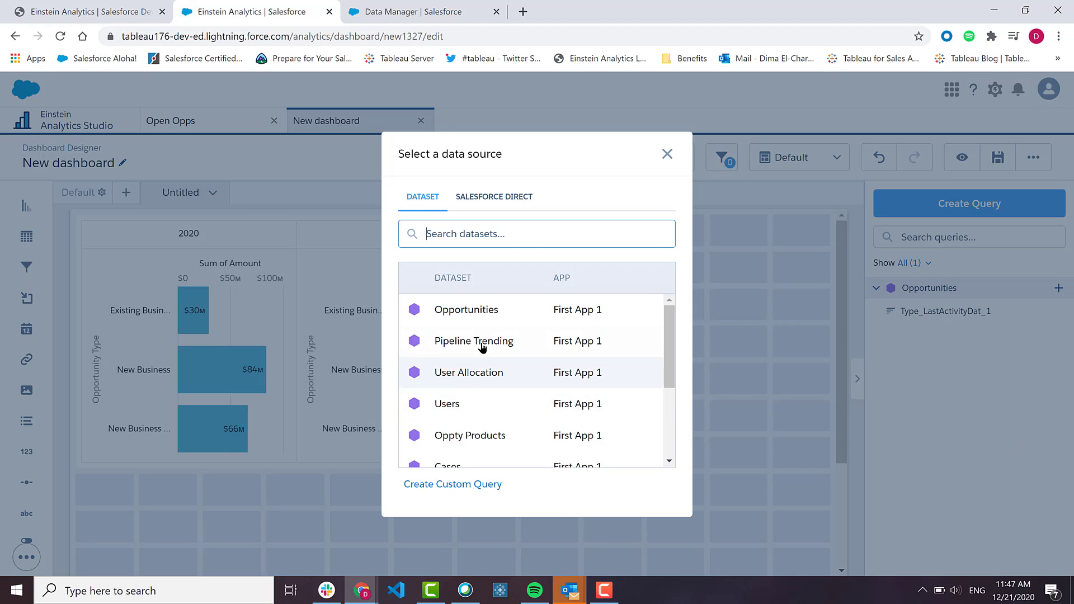
pyautogui.scroll(-1, 487, 358)
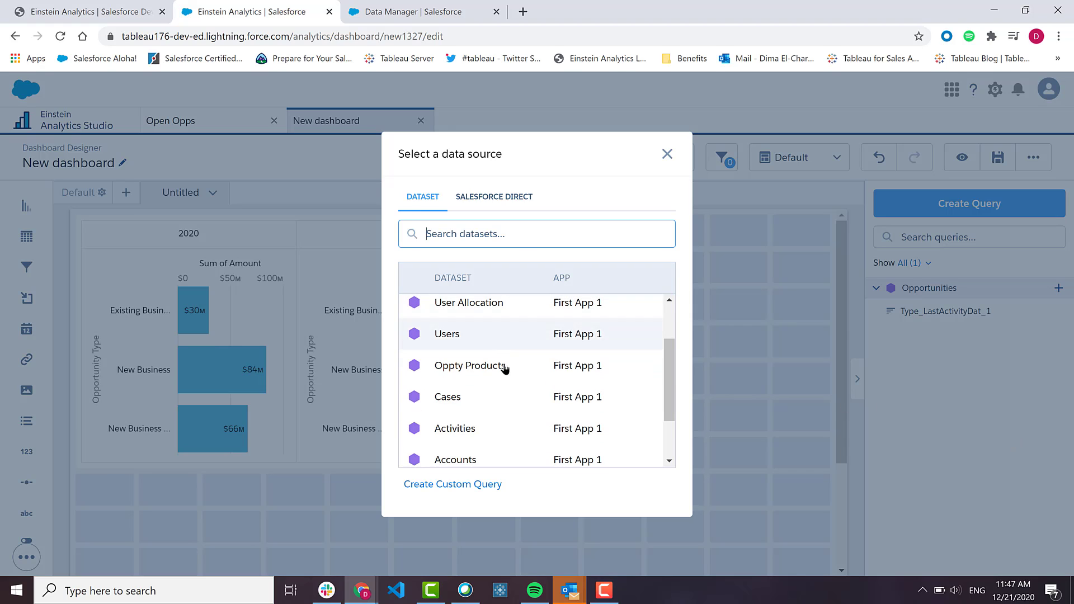
pyautogui.click(473, 405)
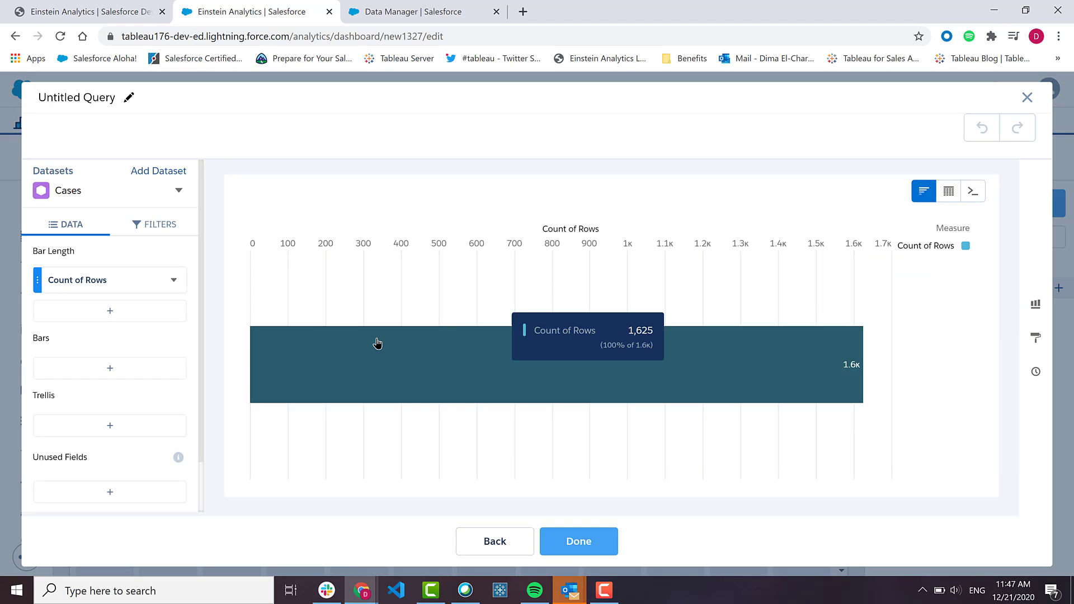
pyautogui.scroll(-1, 118, 358)
pyautogui.scroll(1, 124, 365)
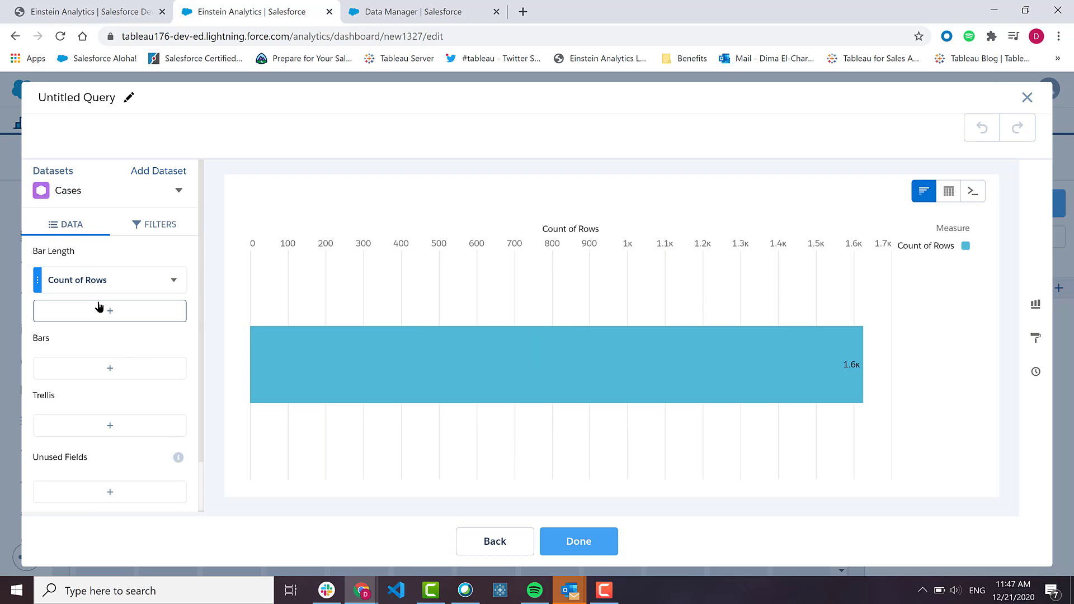
pyautogui.scroll(-1, 103, 306)
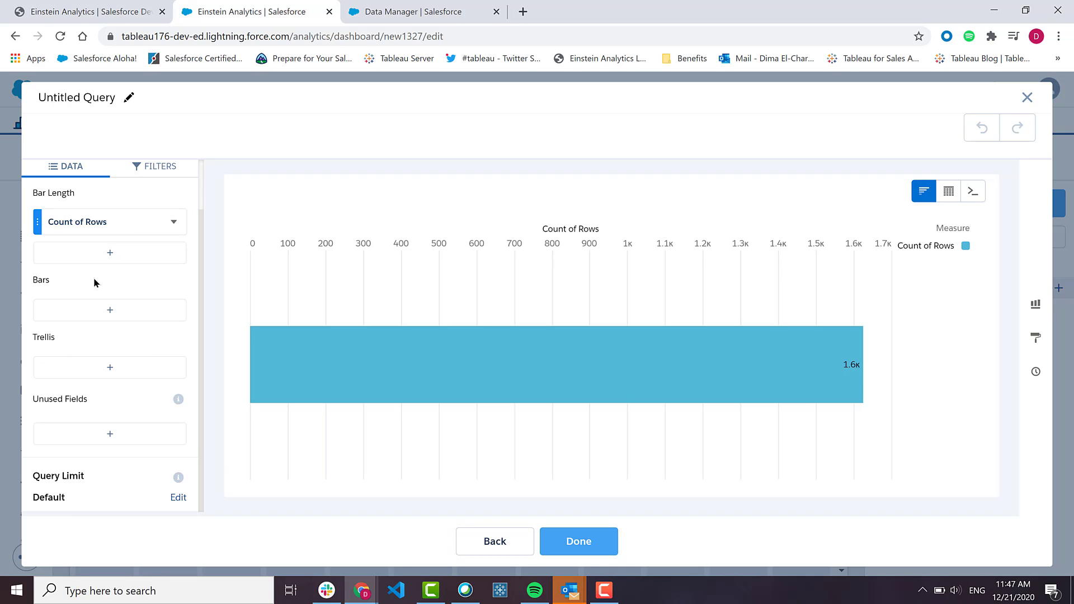
# Group the case count bars by the Account.Name field.
pyautogui.click(130, 224)
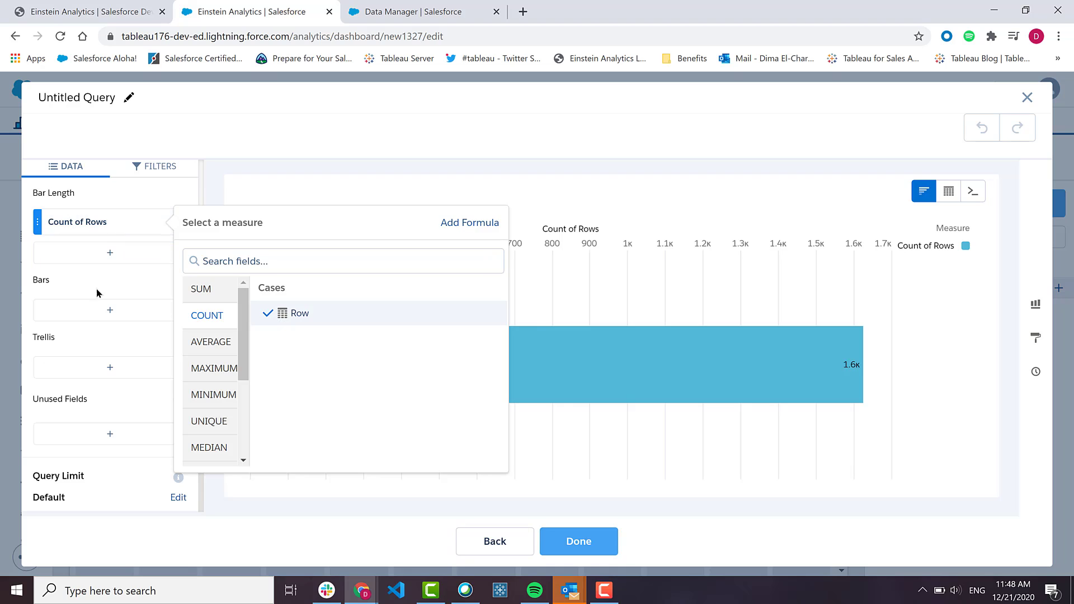
pyautogui.click(95, 309)
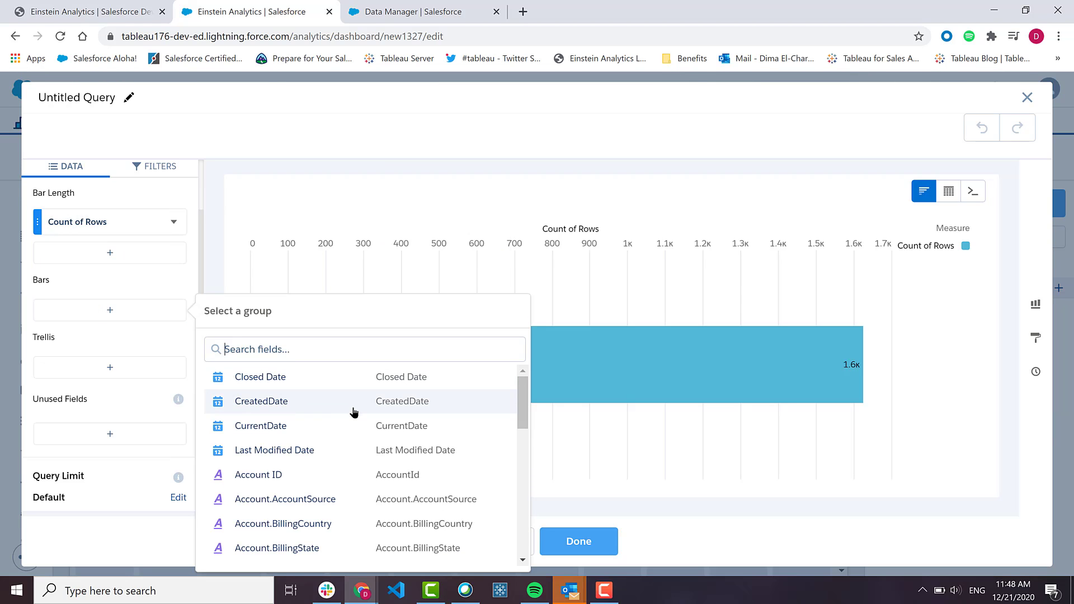
pyautogui.scroll(-2, 354, 411)
pyautogui.click(306, 347)
pyautogui.write('app')
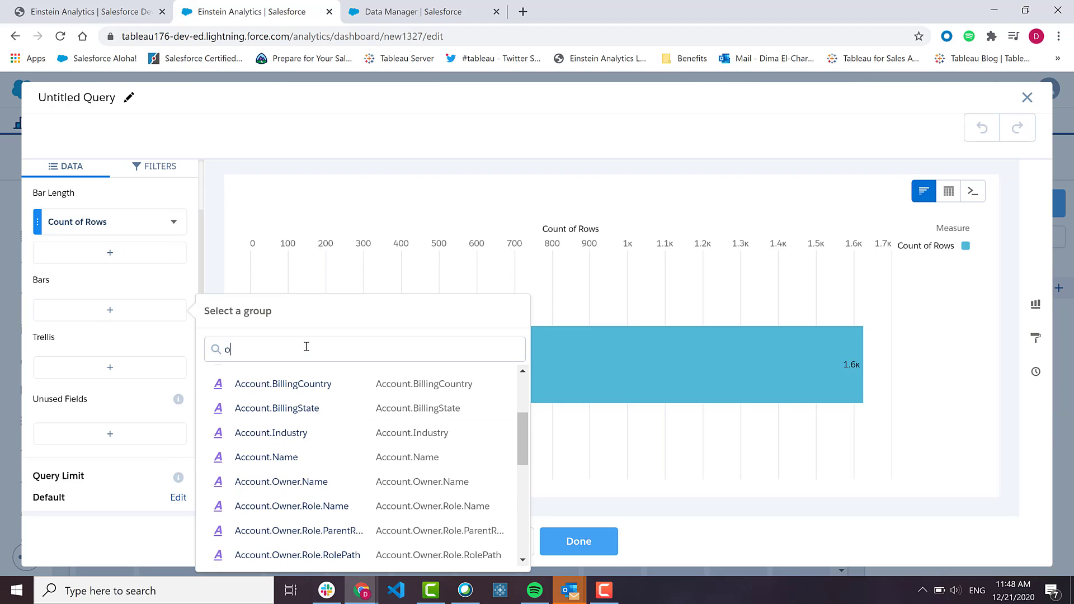
pyautogui.press('BackSpace')
pyautogui.press('BackSpace')
pyautogui.press('BackSpace')
pyautogui.write('acc')
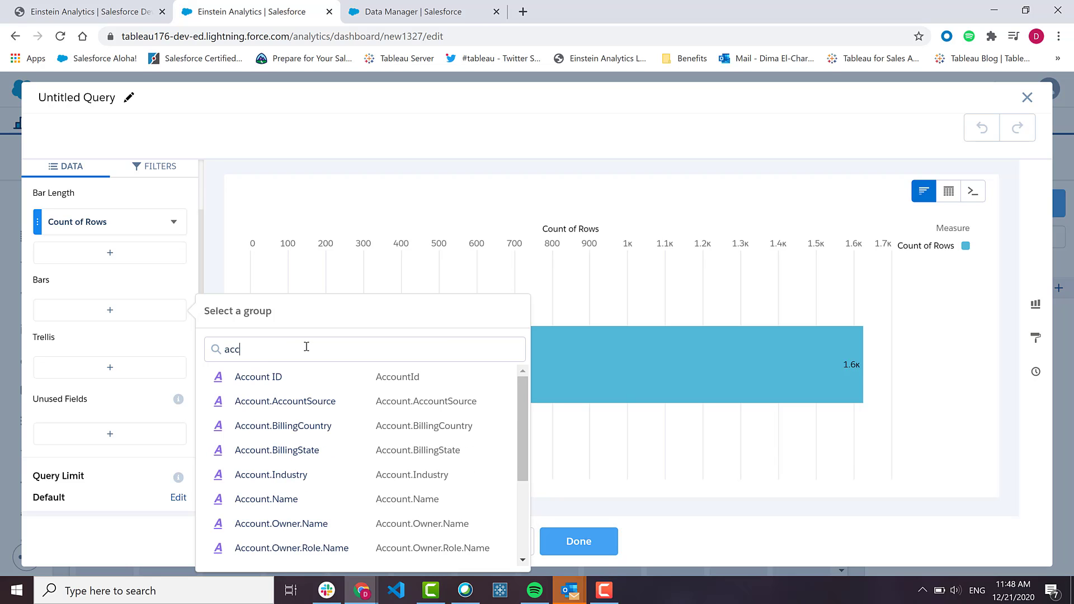
pyautogui.scroll(-2, 330, 501)
pyautogui.click(330, 441)
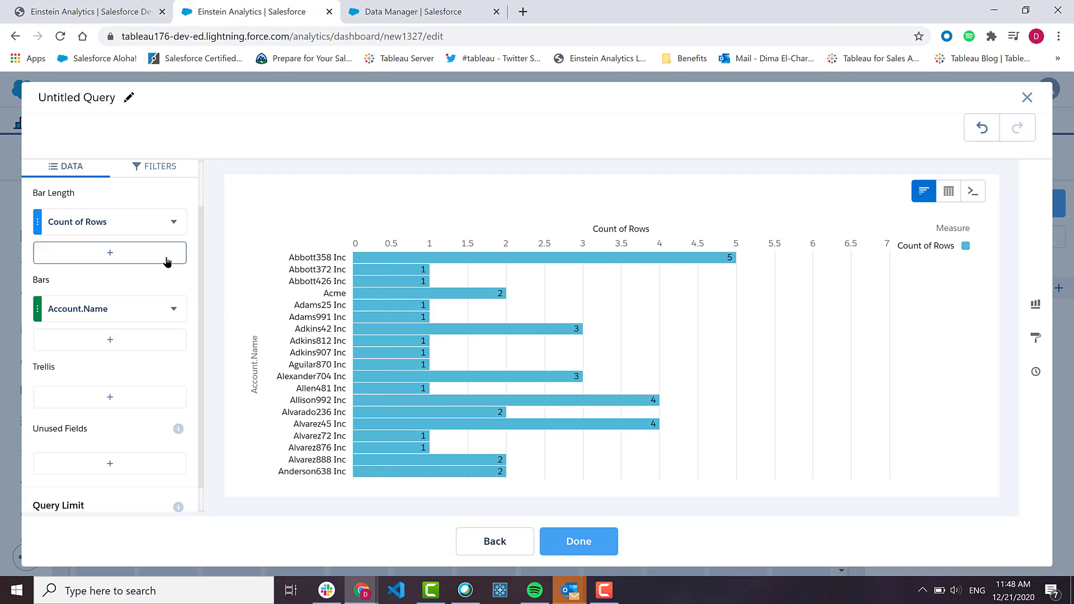
# Sort the account bars by Count of Rows in ascending order and look through the chart.
pyautogui.click(174, 222)
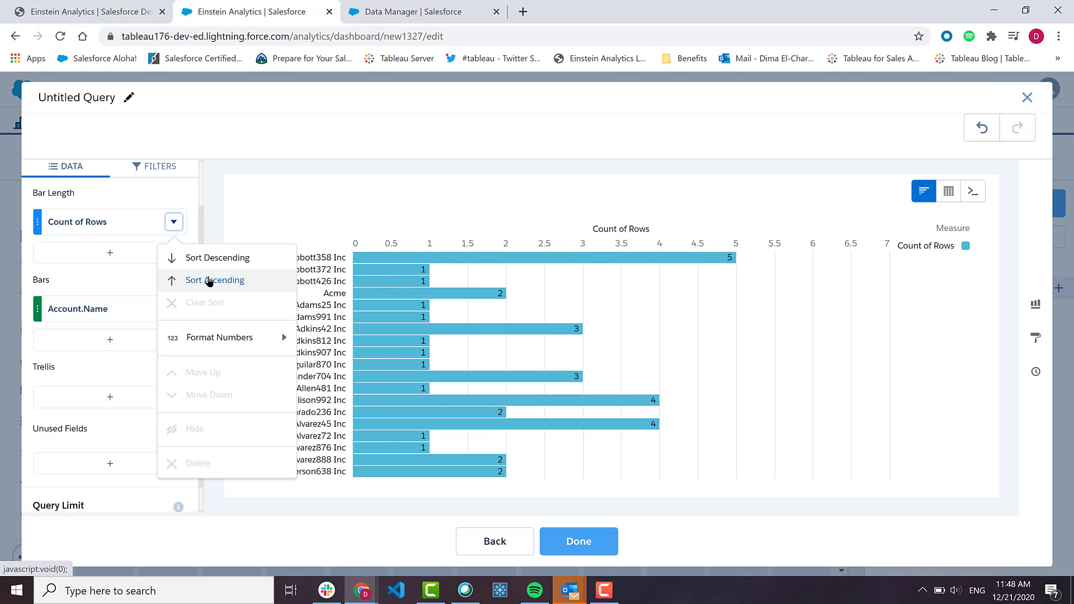
pyautogui.click(210, 279)
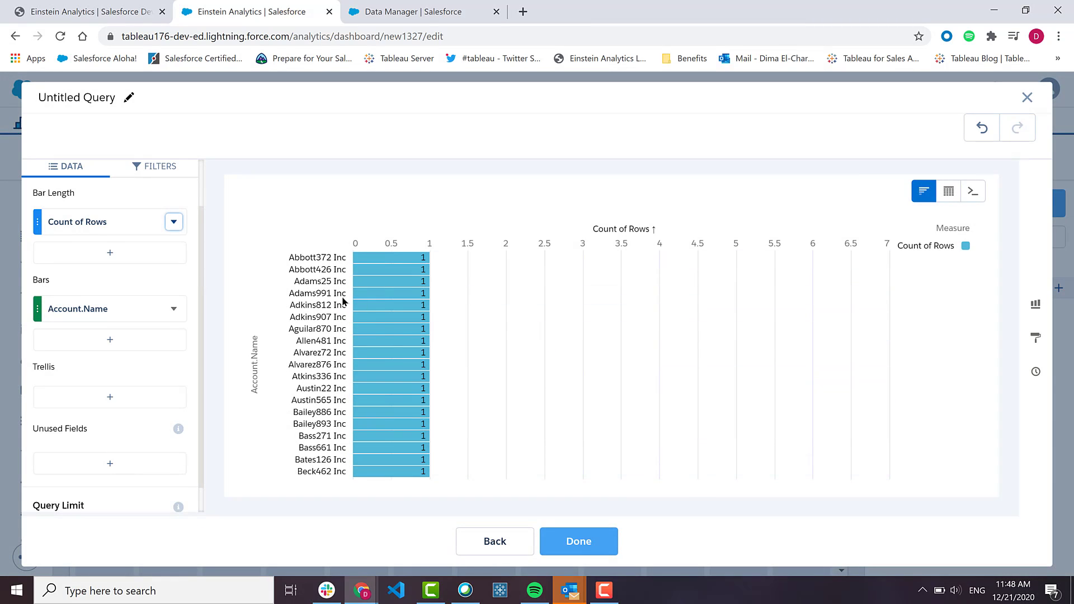
pyautogui.scroll(-20, 379, 328)
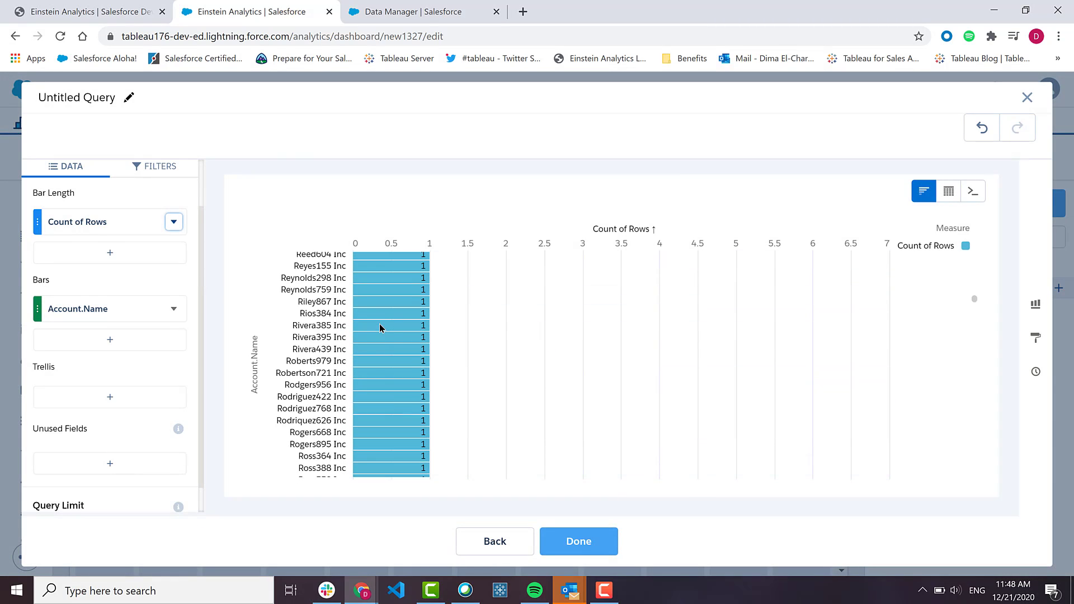
# Sort the account bars by Count of Rows in descending order and limit the query results to 5.
pyautogui.click(173, 221)
pyautogui.click(193, 256)
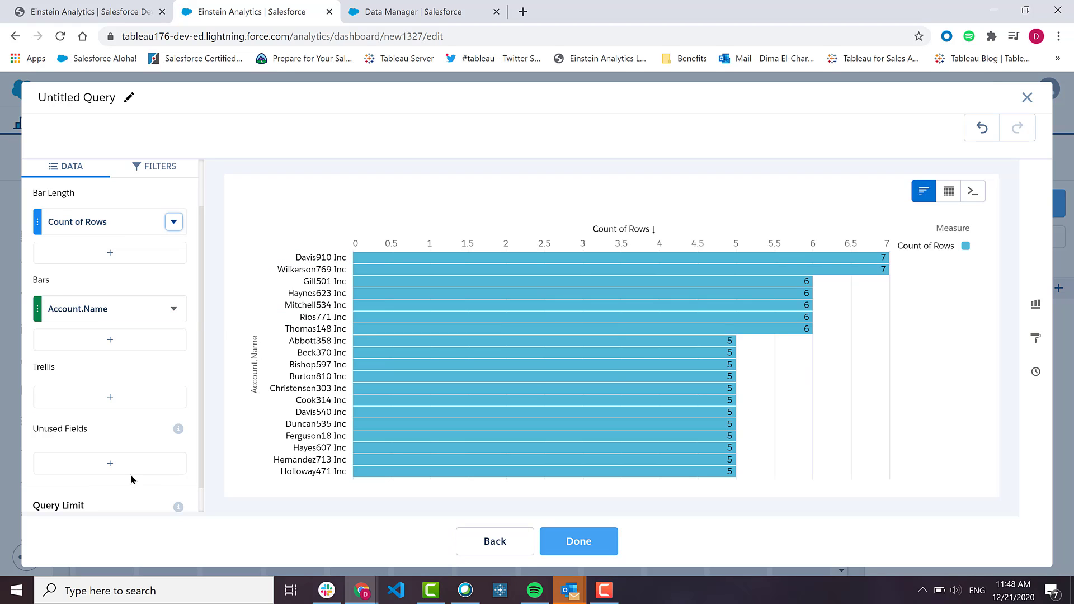
pyautogui.scroll(-1, 130, 498)
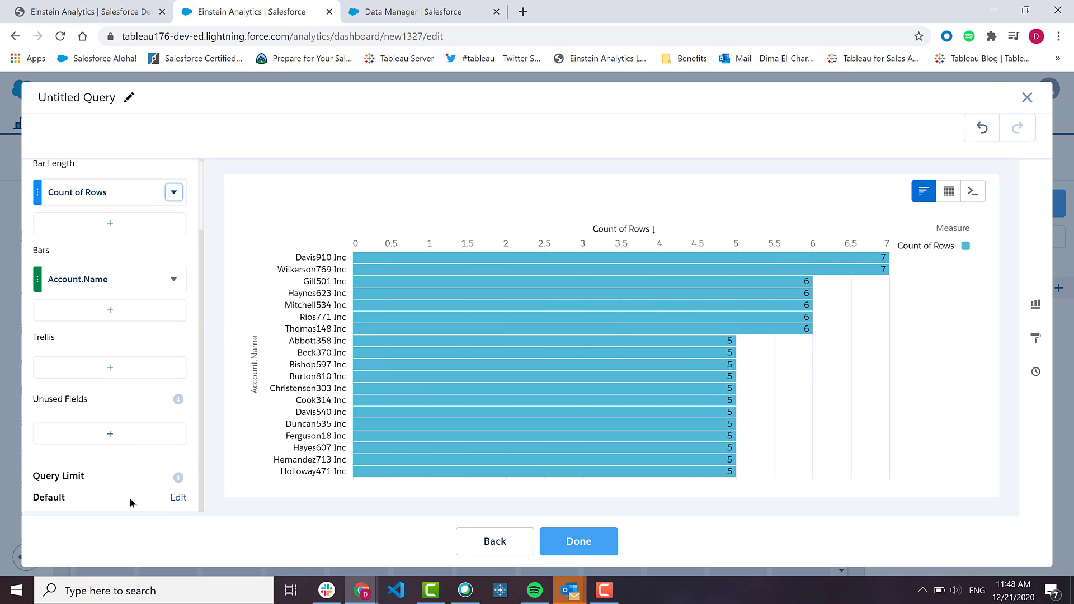
pyautogui.click(178, 497)
pyautogui.write('5')
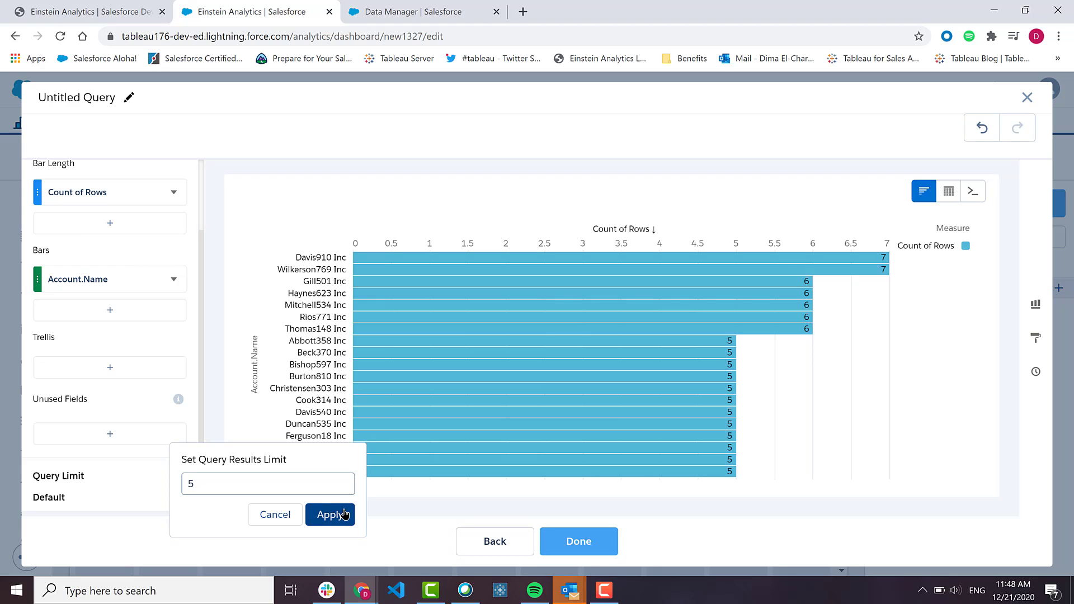
pyautogui.click(344, 513)
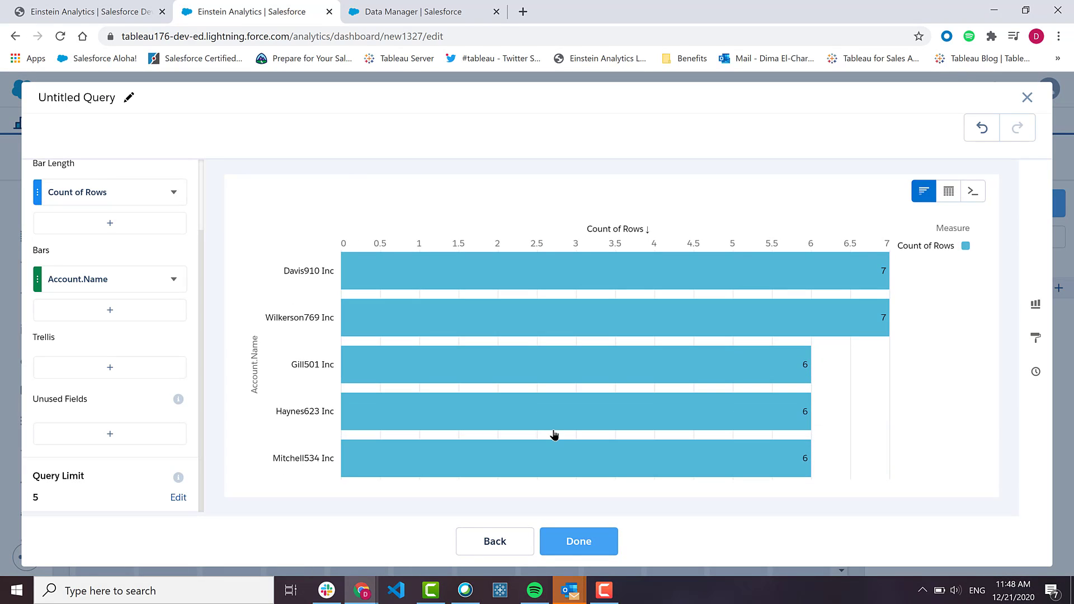
# Name the query "Top 5 cases by account".
pyautogui.scroll(2, 145, 335)
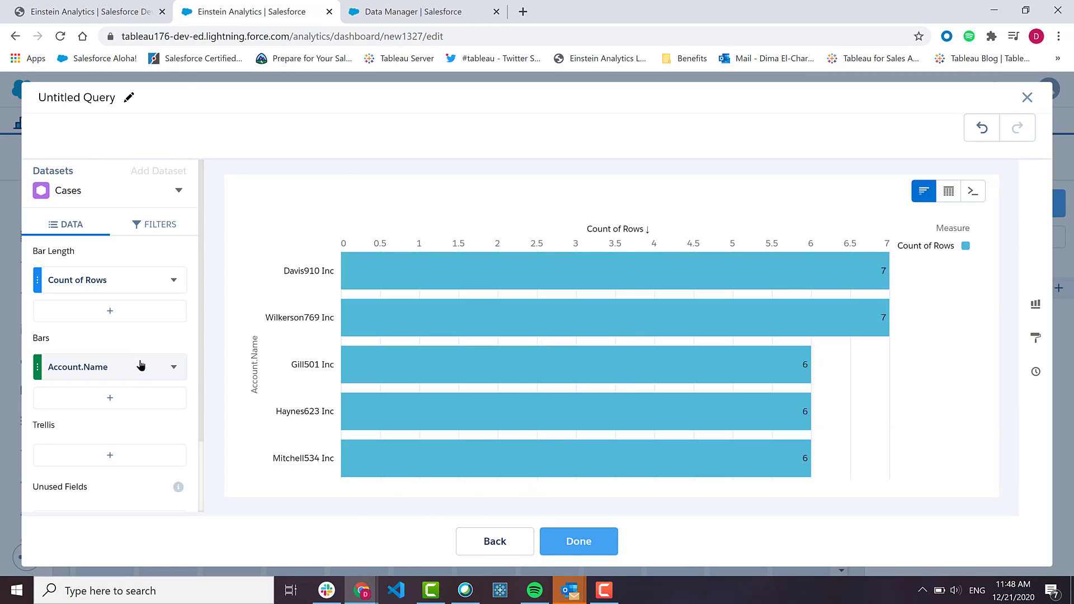
pyautogui.click(129, 100)
pyautogui.write('Top')
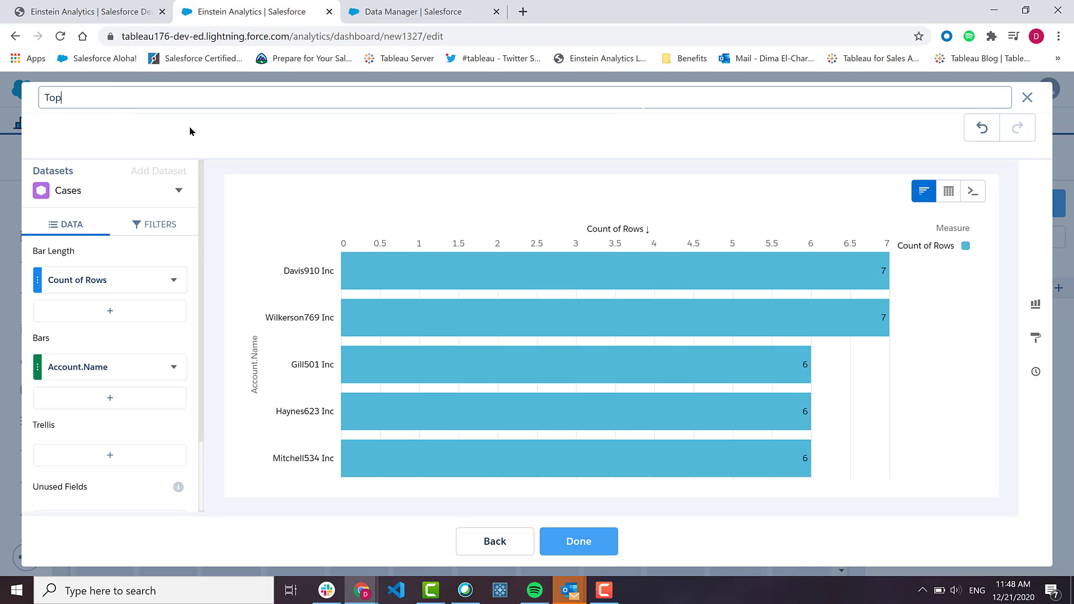
pyautogui.write(' 5 cases by account')
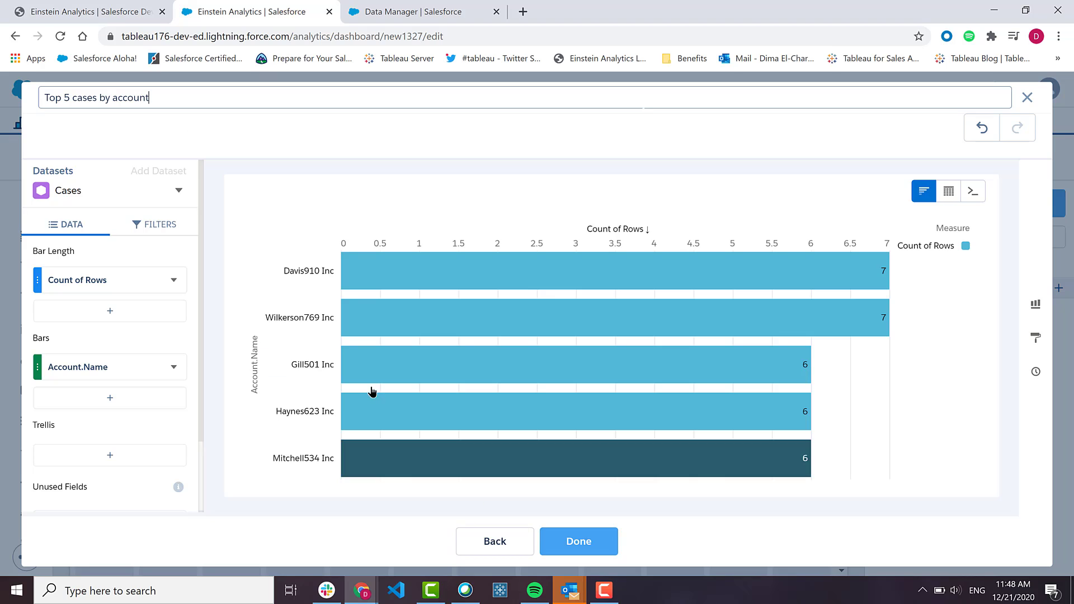
pyautogui.click(159, 224)
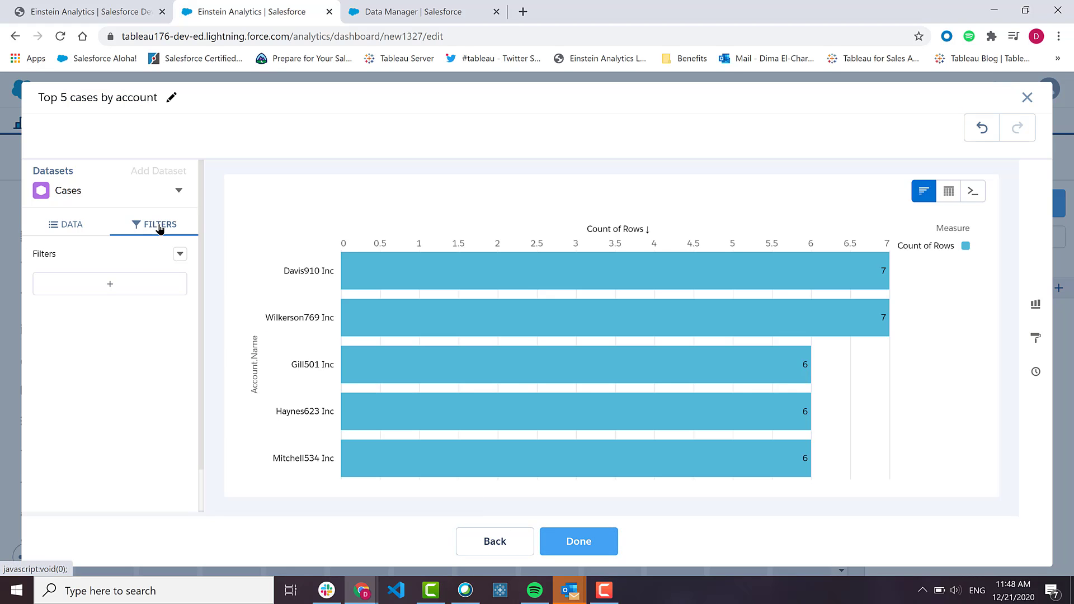
pyautogui.click(89, 286)
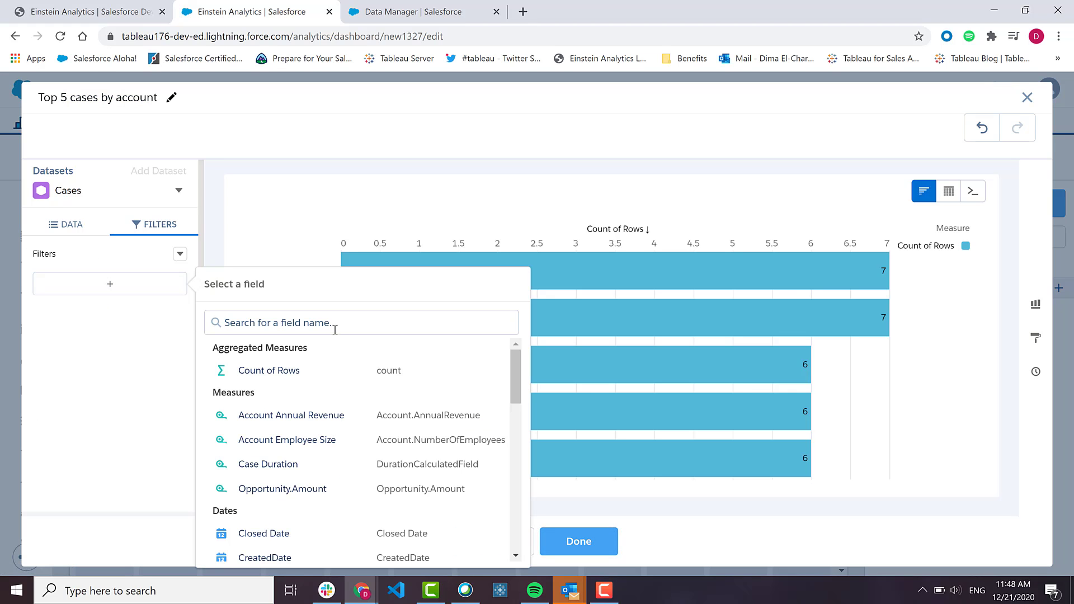
pyautogui.write('oppo')
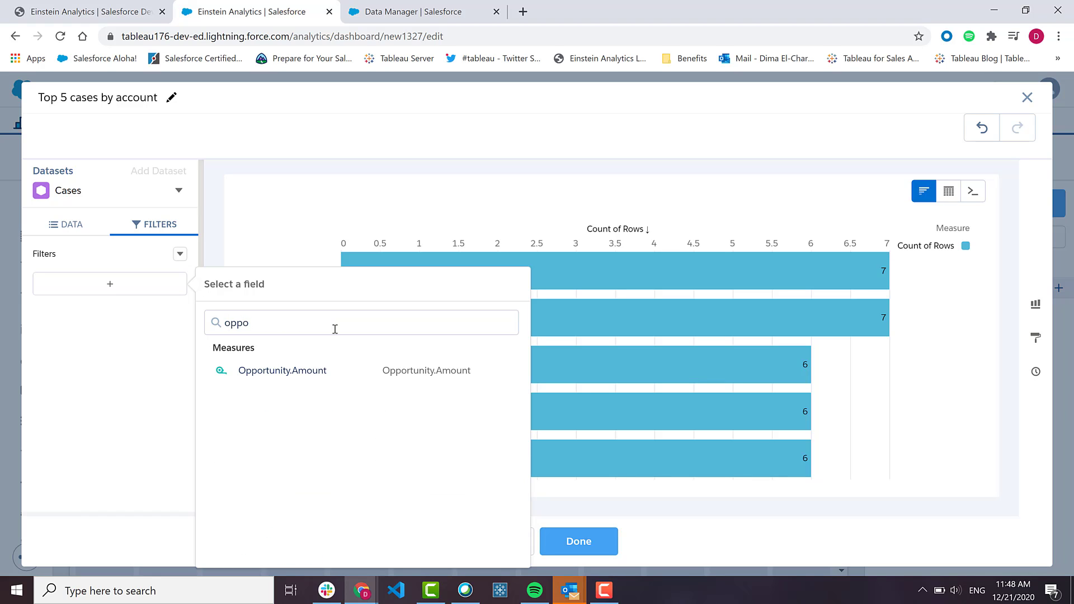
pyautogui.click(104, 351)
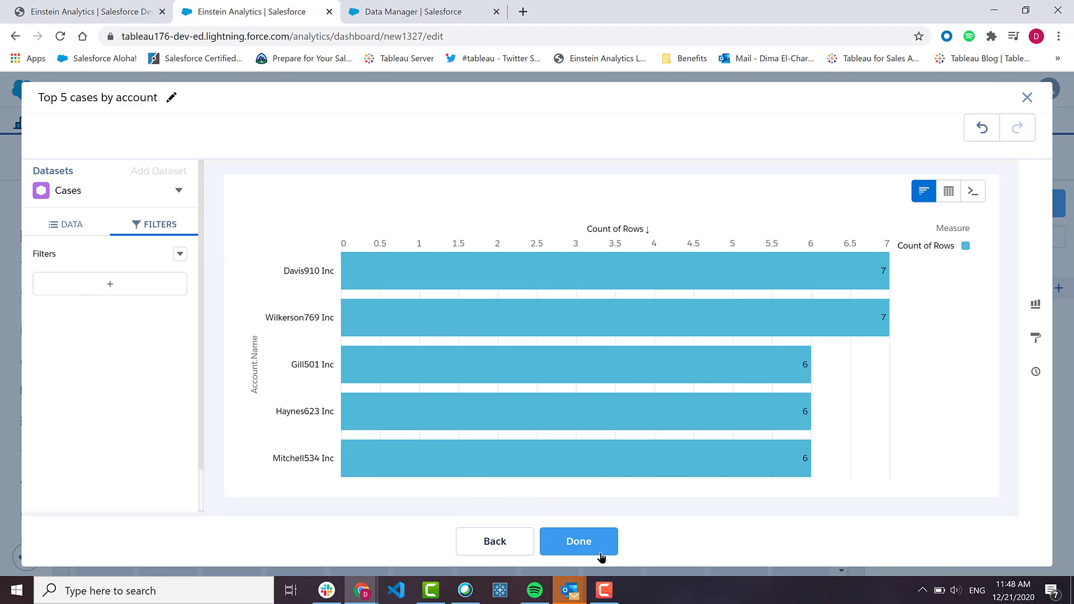
# Finish the cases query, place it as a chart beside the opportunity chart, and enlarge it to five columns by six rows.
pyautogui.click(578, 541)
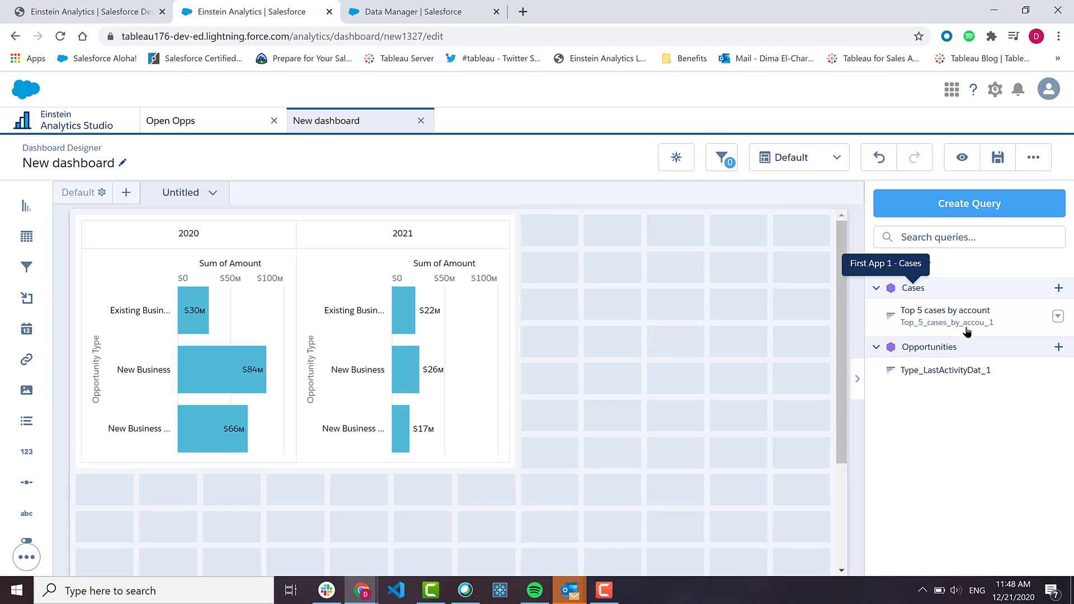
pyautogui.moveTo(968, 324); pyautogui.dragTo(684, 338)
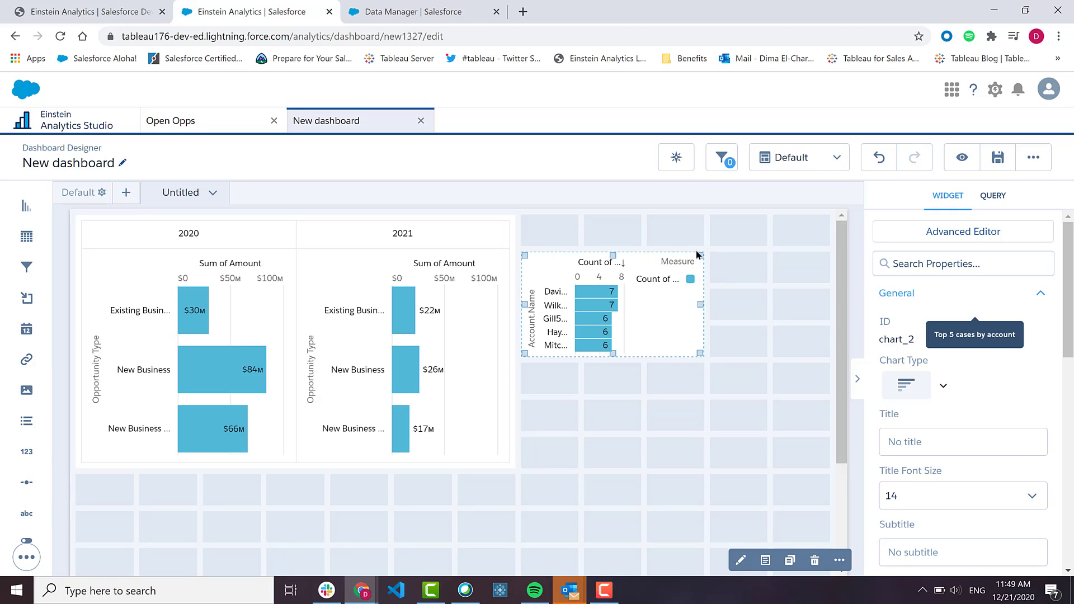
pyautogui.moveTo(700, 354); pyautogui.dragTo(831, 467)
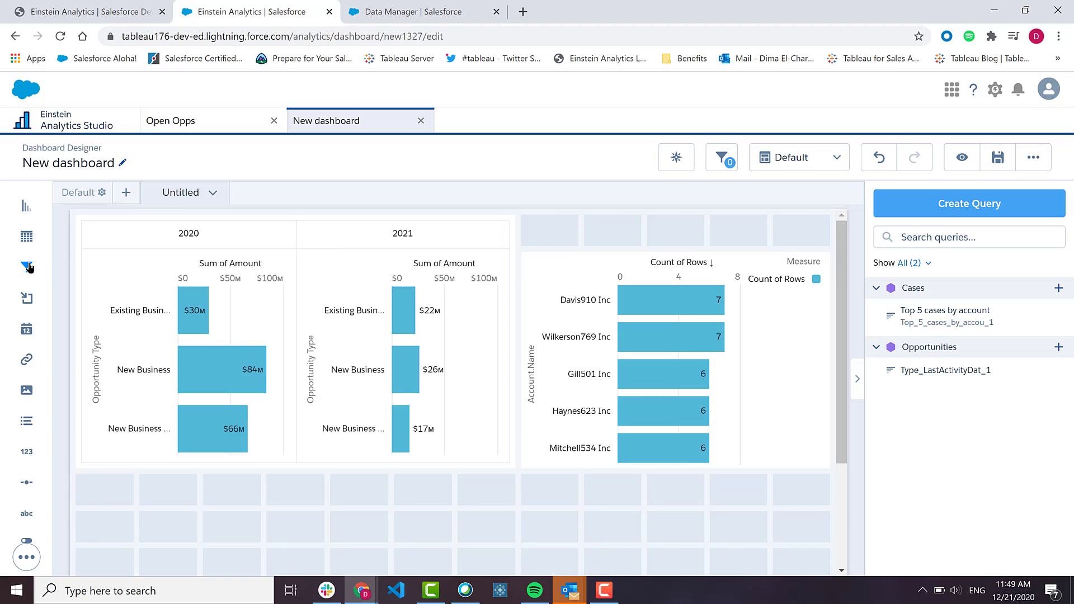
# Look over the widget properties of the opportunity chart and the account cases chart in turn.
pyautogui.click(191, 312)
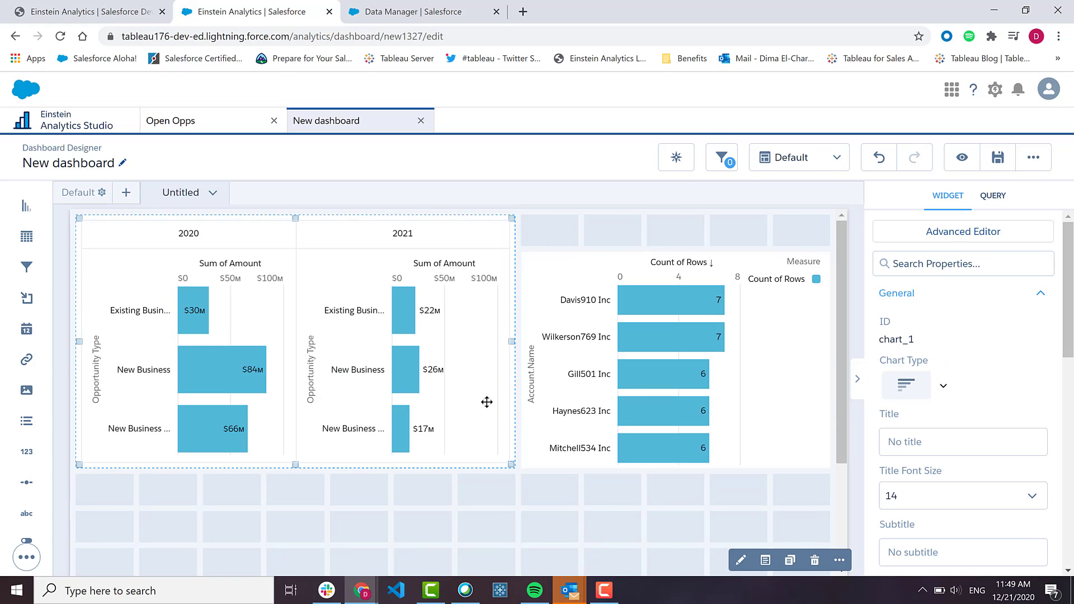
pyautogui.scroll(-3, 797, 387)
pyautogui.scroll(3, 800, 386)
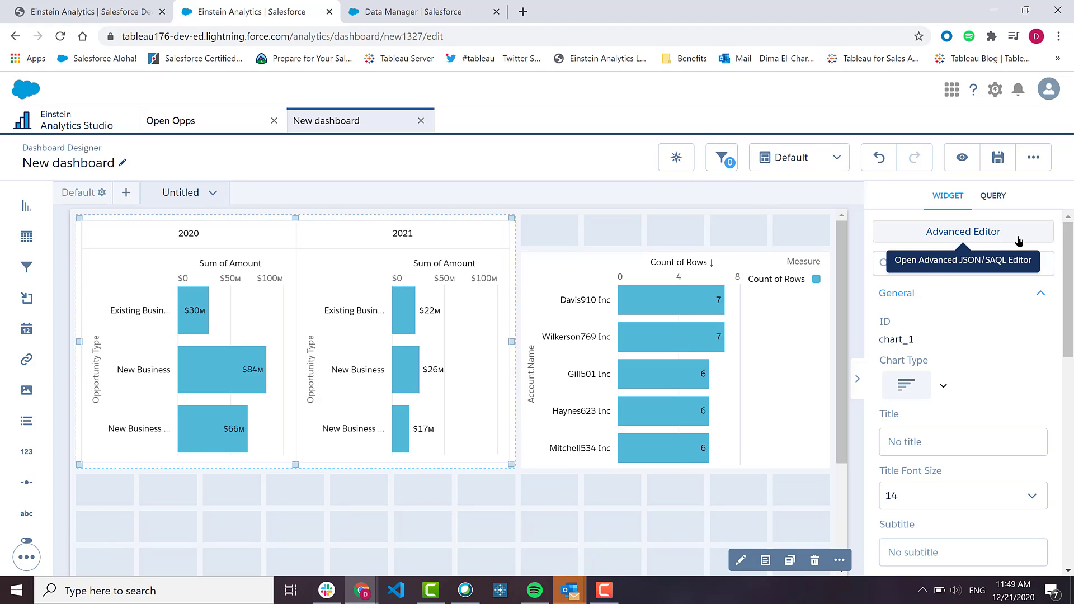
pyautogui.scroll(-3, 673, 311)
pyautogui.scroll(3, 666, 314)
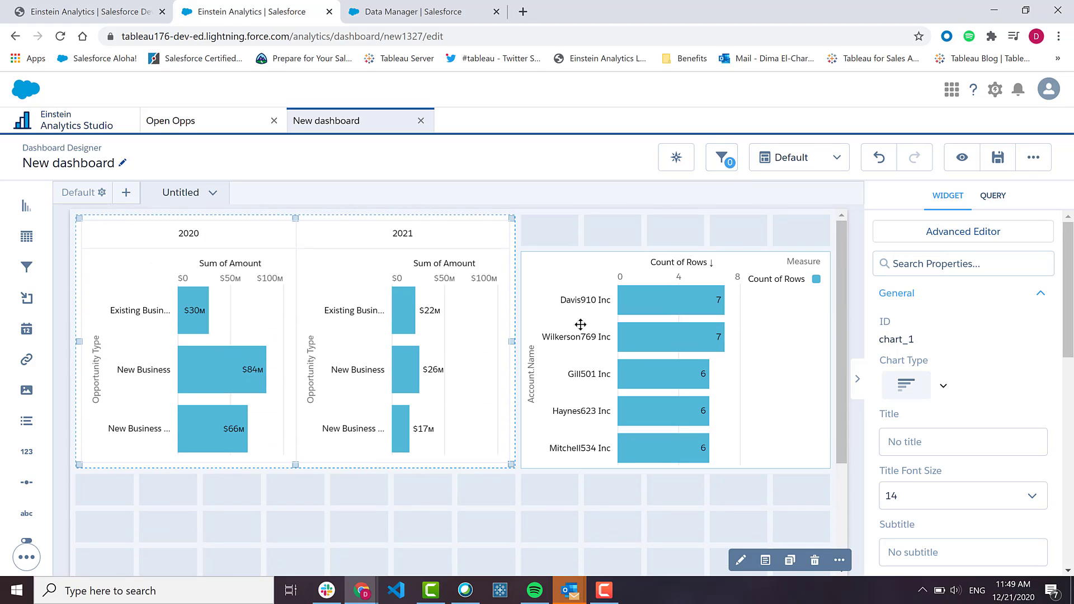
pyautogui.scroll(-1, 953, 435)
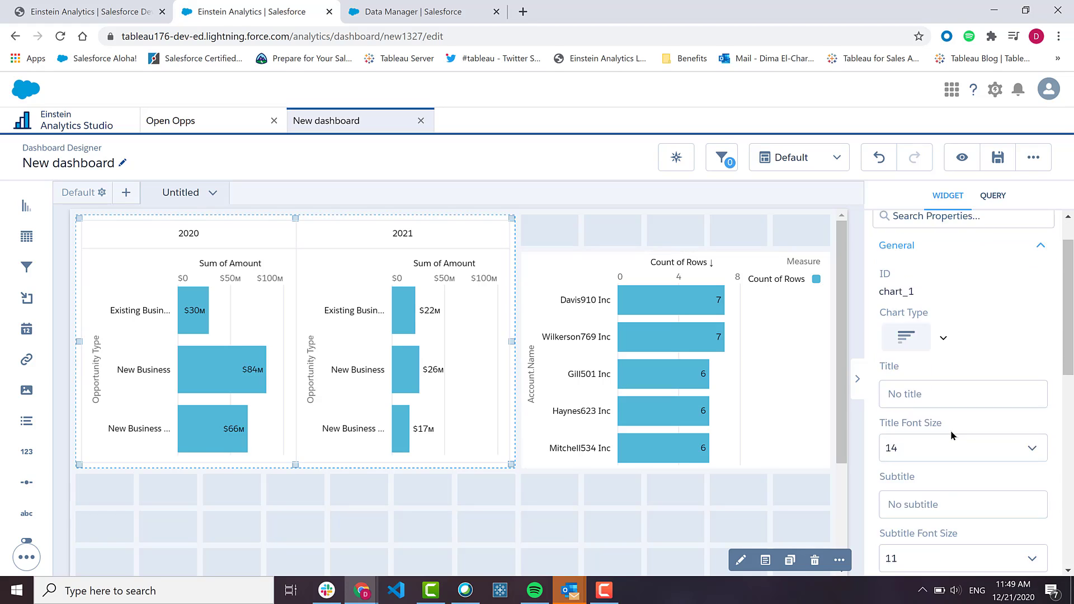
pyautogui.scroll(1, 952, 435)
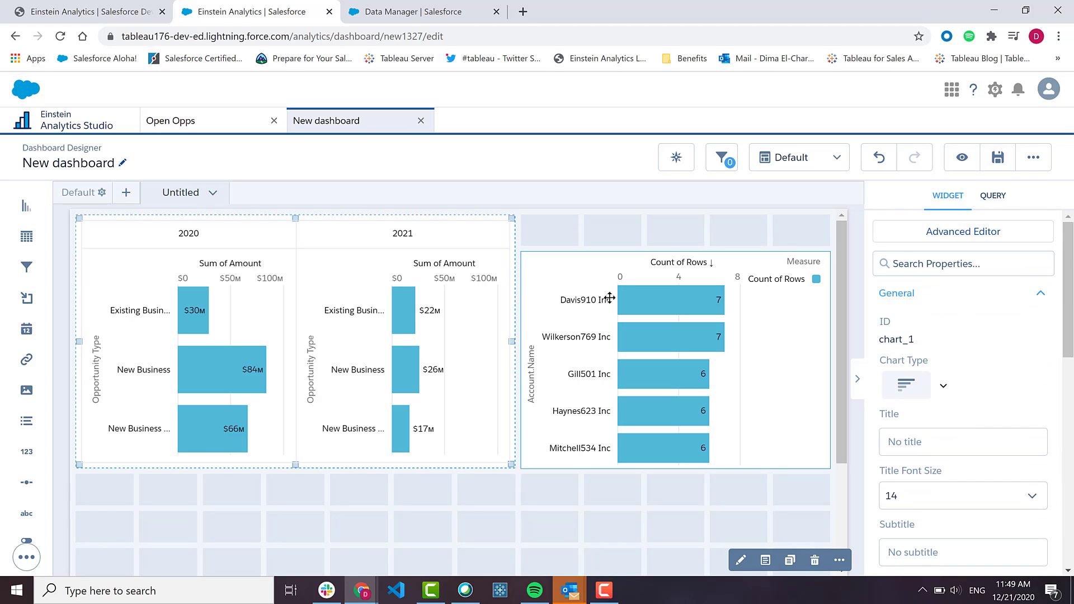
pyautogui.click(625, 273)
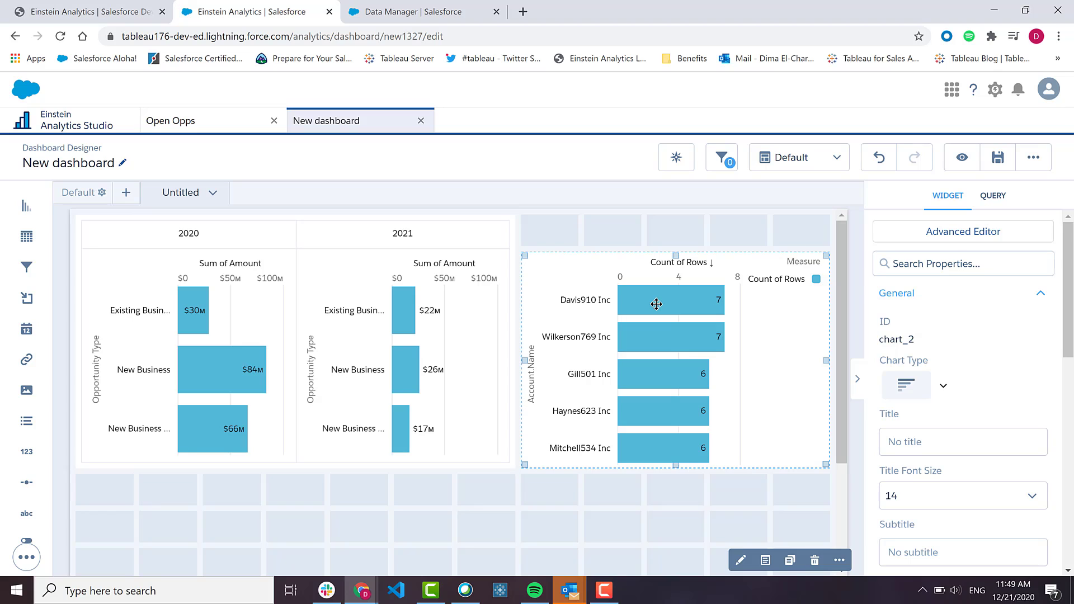
pyautogui.click(315, 271)
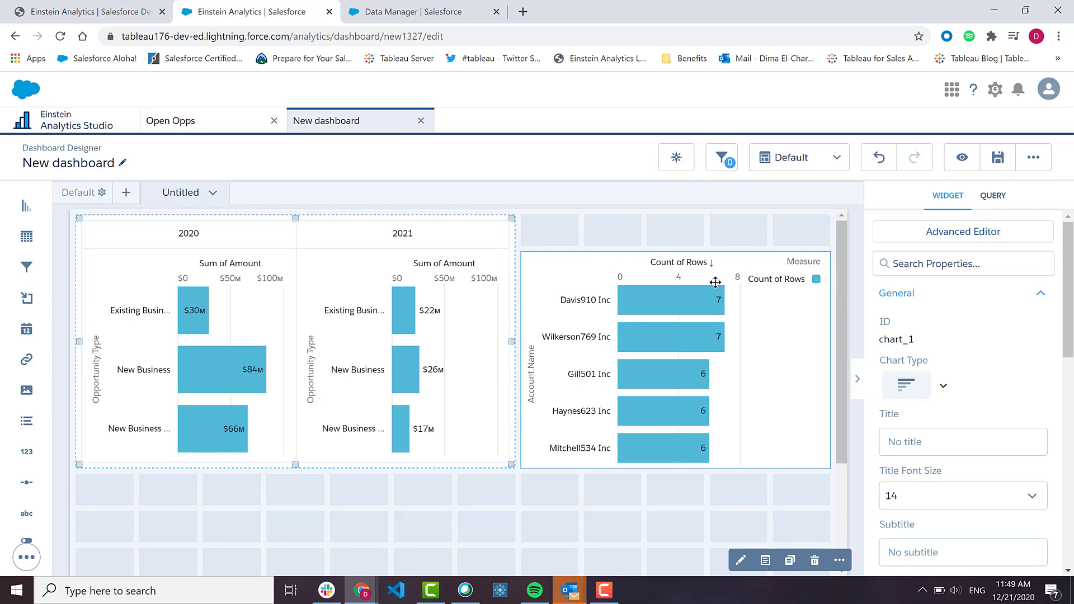
pyautogui.scroll(-3, 741, 304)
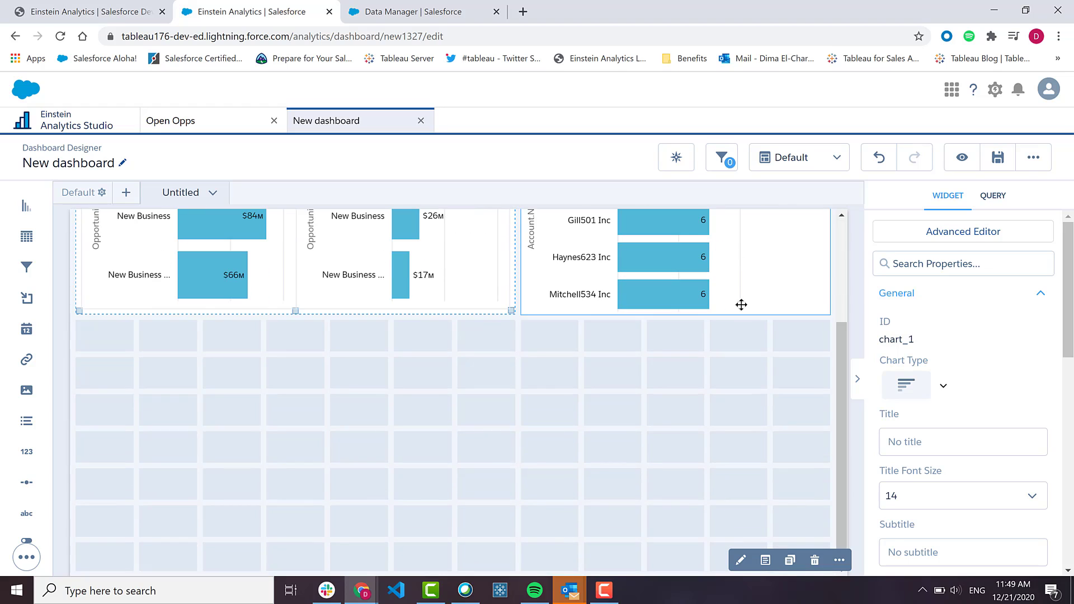
pyautogui.scroll(3, 611, 490)
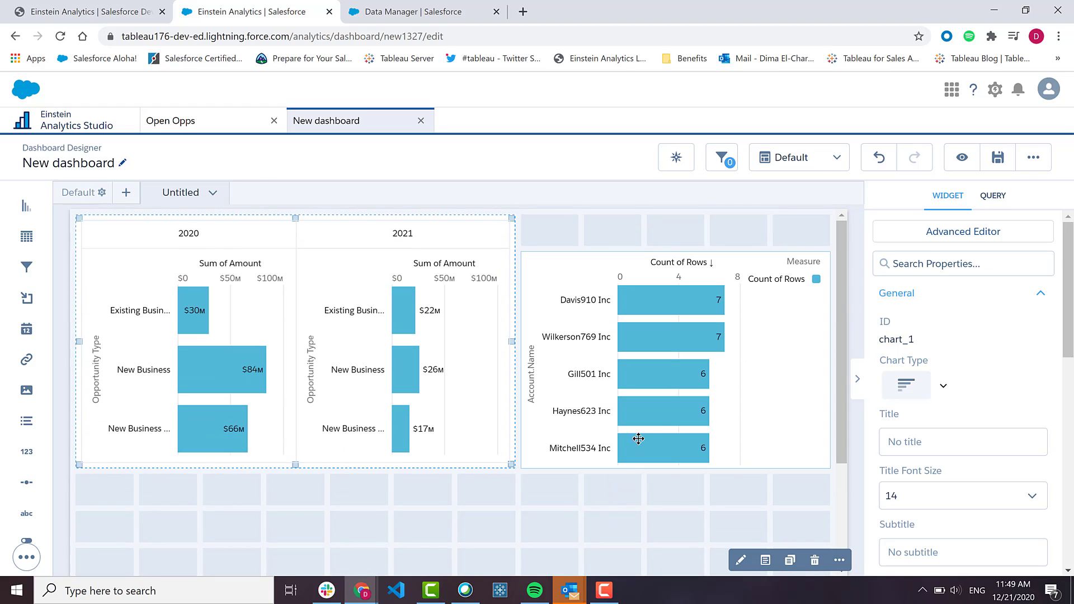
pyautogui.scroll(-4, 941, 391)
# Select the account cases chart and review its formatting sections, including the conditional formatting options.
pyautogui.click(794, 386)
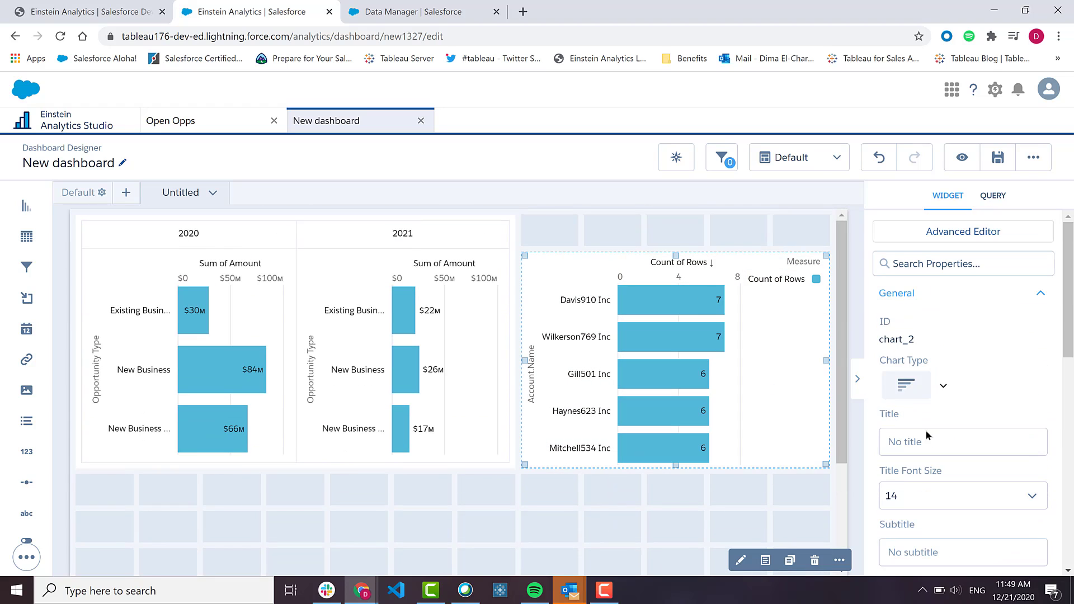
pyautogui.scroll(-10, 926, 436)
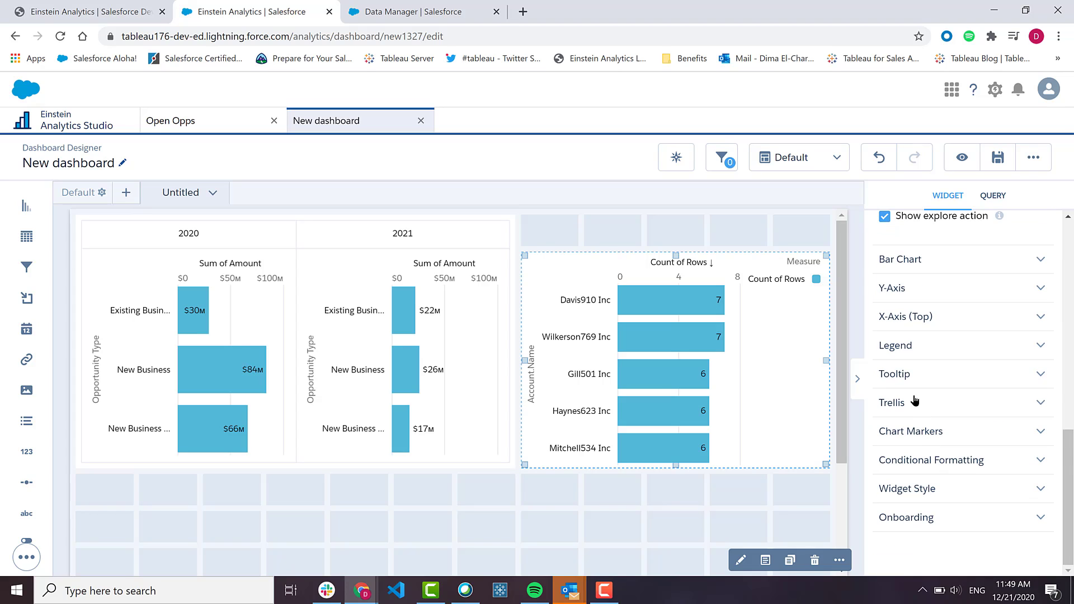
pyautogui.click(957, 462)
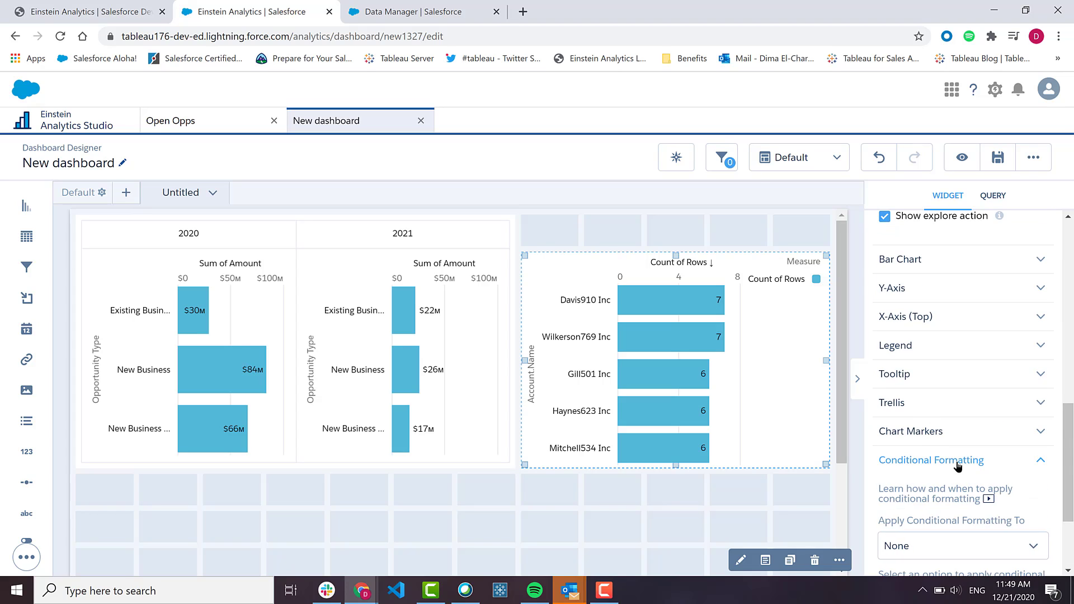
pyautogui.click(957, 461)
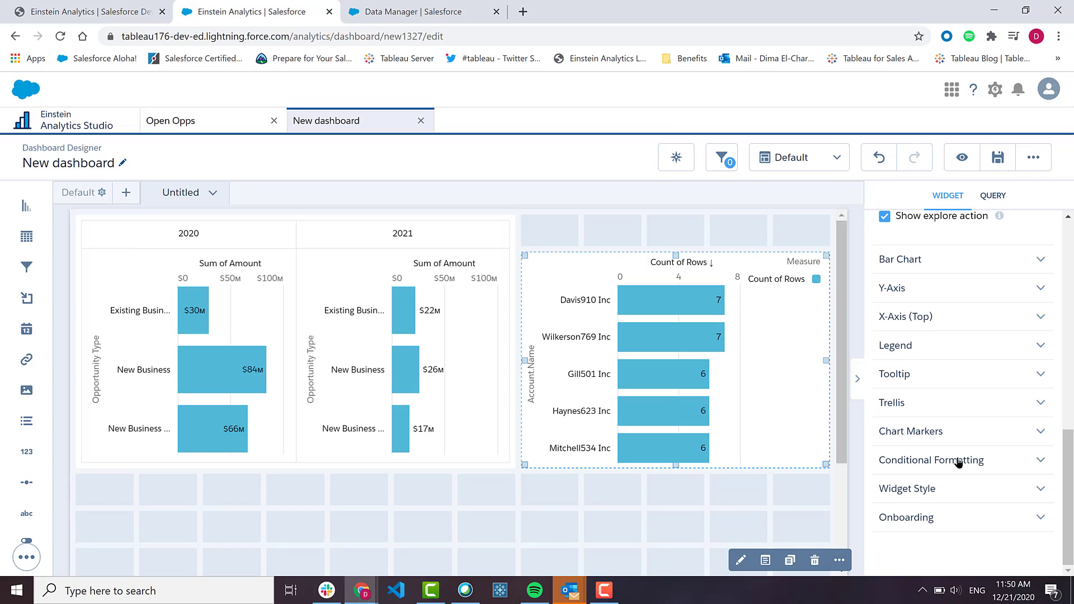
pyautogui.scroll(10, 958, 462)
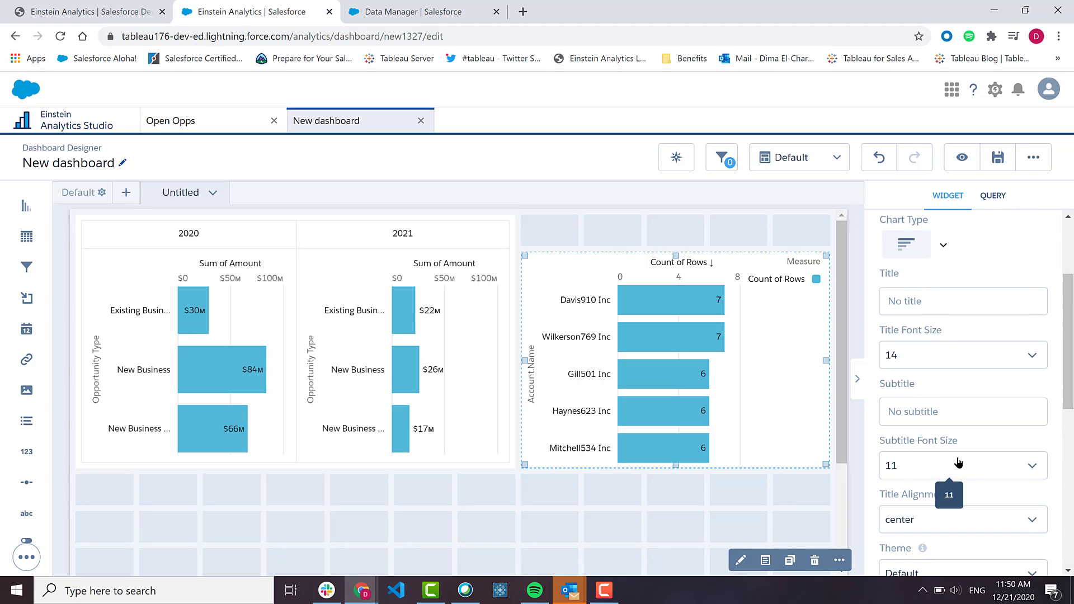
# Change the account cases chart from a bar chart to a Column chart.
pyautogui.scroll(3, 958, 462)
pyautogui.click(942, 386)
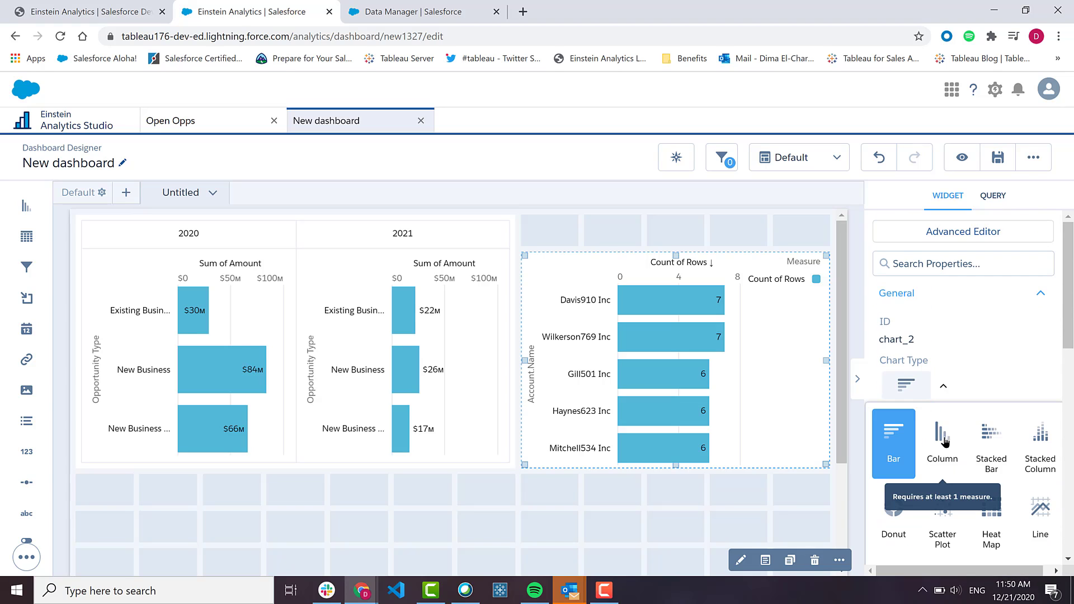
pyautogui.click(945, 442)
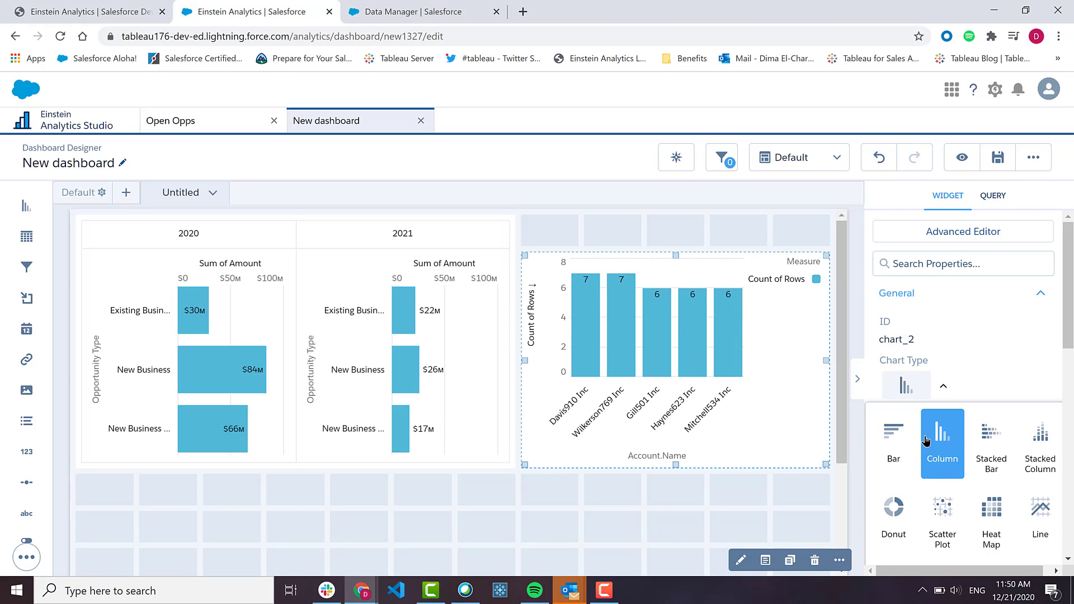
pyautogui.scroll(-1, 942, 444)
pyautogui.click(1023, 300)
# Set the account cases chart's theme to Light and deselect the chart.
pyautogui.scroll(-3, 985, 403)
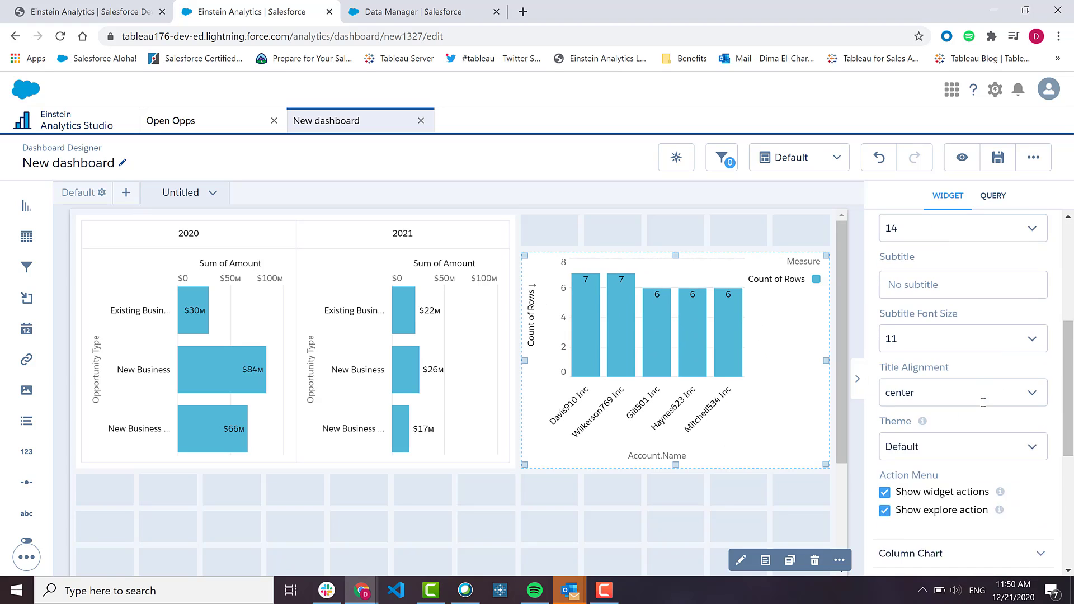
pyautogui.click(959, 434)
pyautogui.click(922, 483)
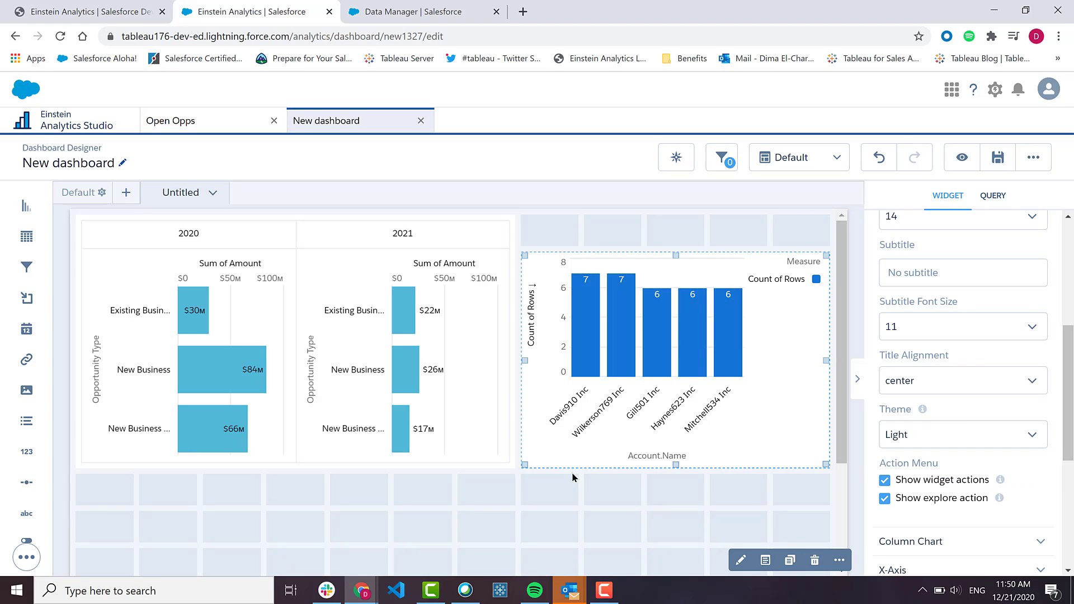
pyautogui.click(637, 492)
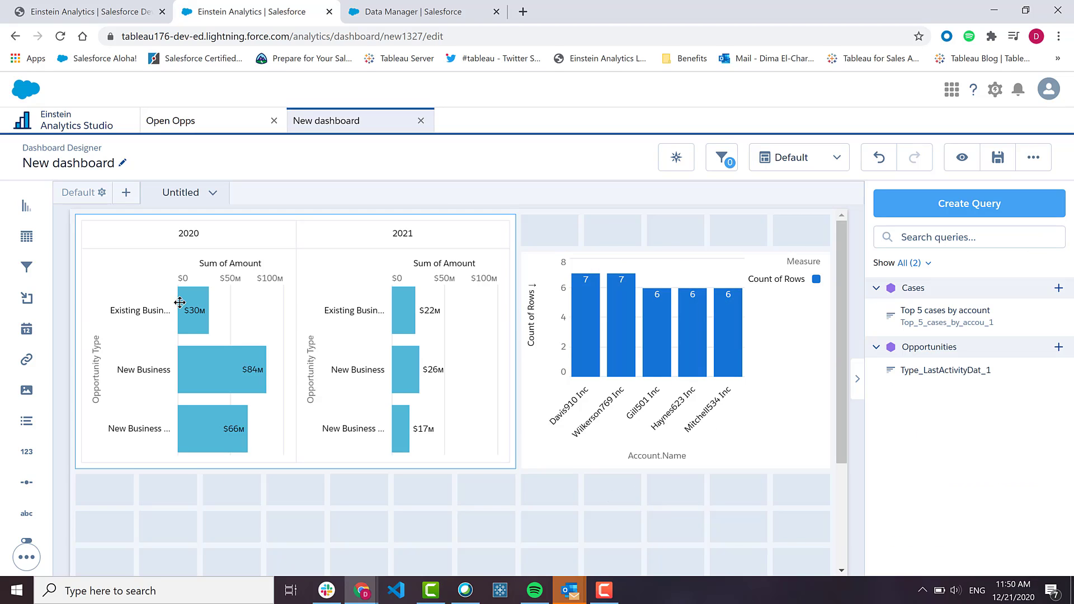